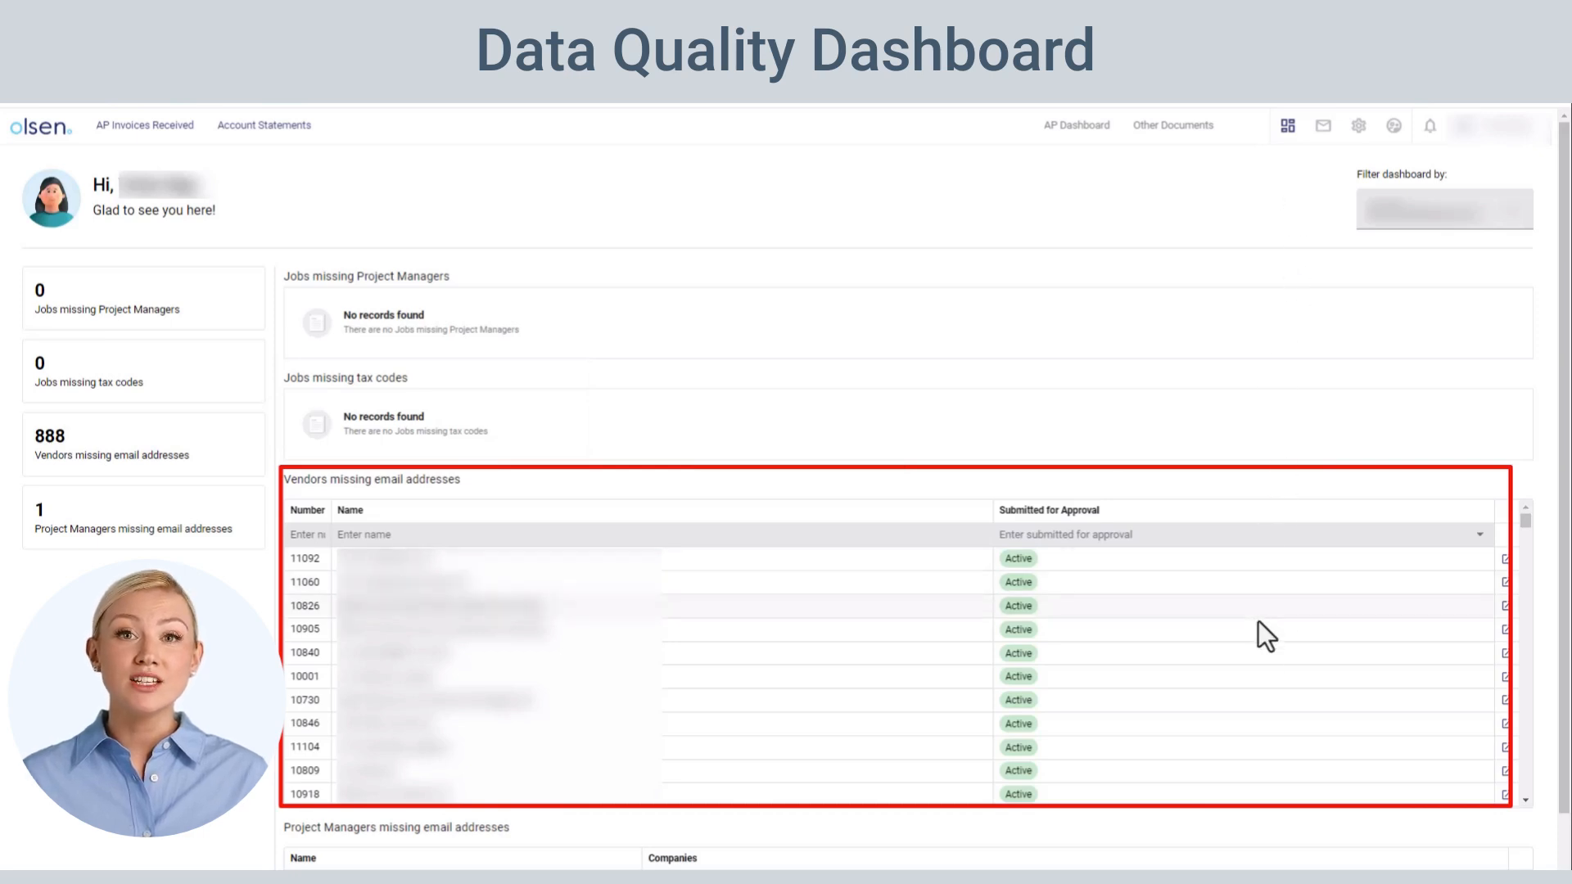
Look through the list of vendors missing email addresses on the data quality dashboard
scroll(1261, 620, "down", 5)
scroll(1260, 622, "down", 5)
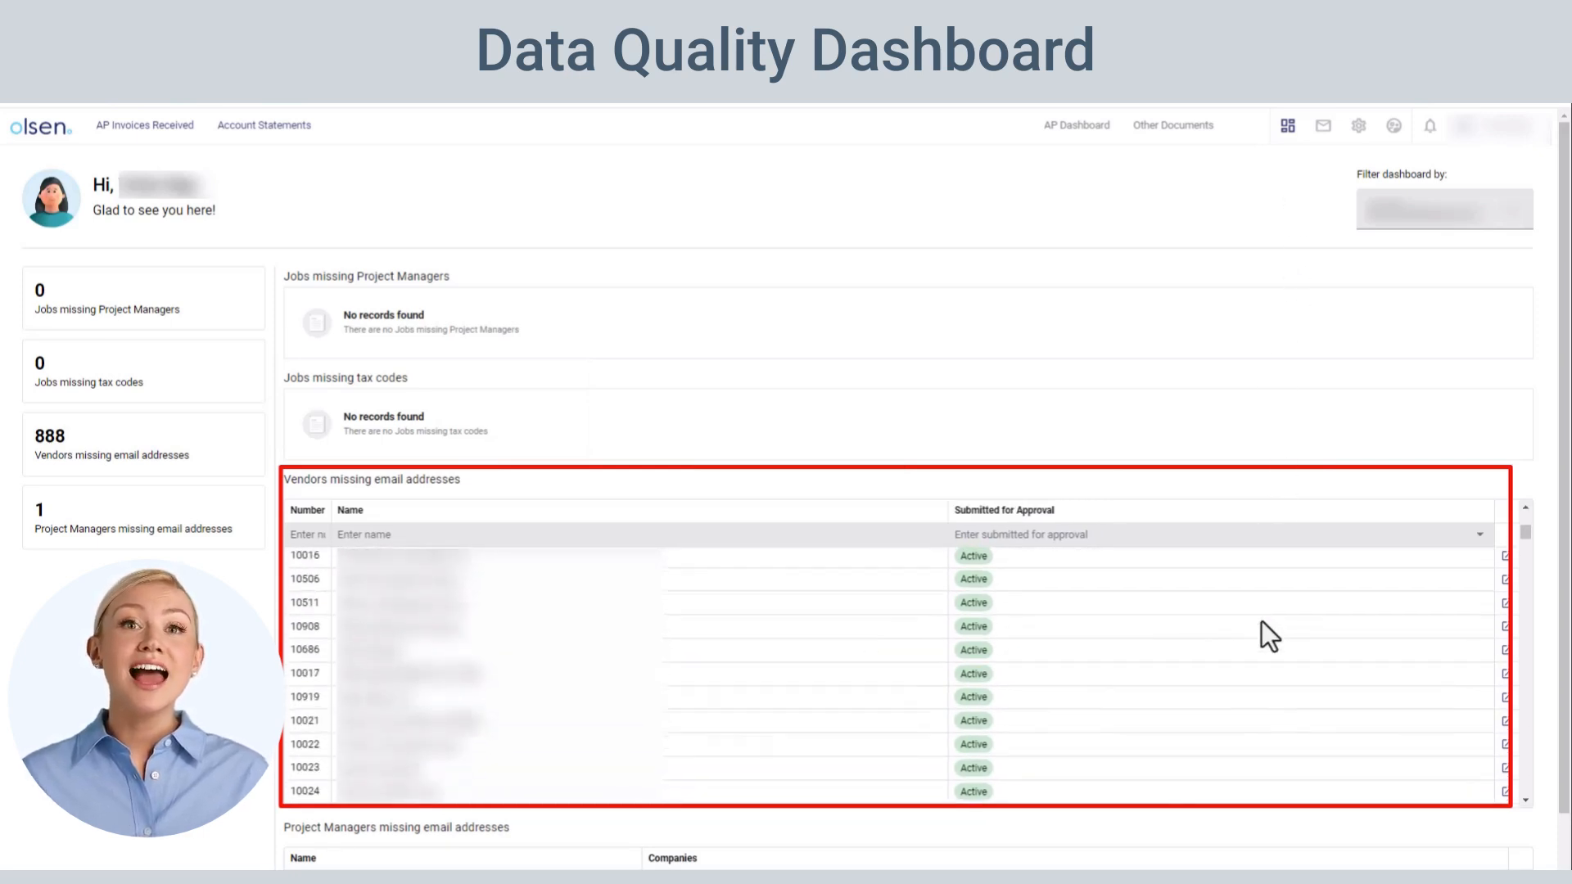
scroll(1264, 620, "down", 5)
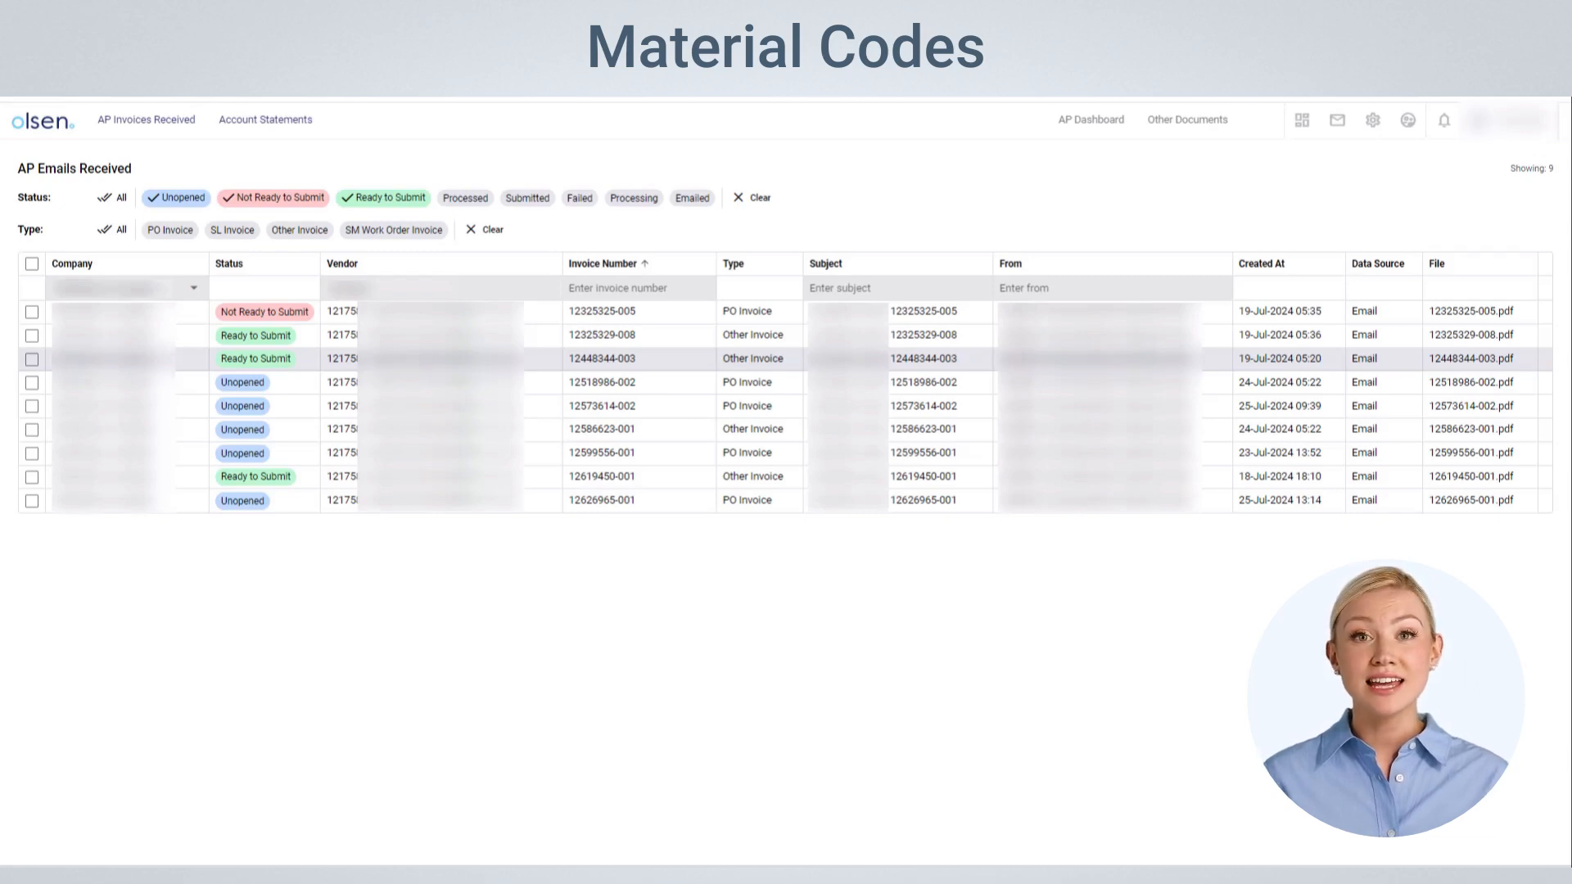
Open the Ready to Submit invoice created 19-Jul-2024 05:20, view the material code in line item 1's details, and close the line editor
left_click(197, 365)
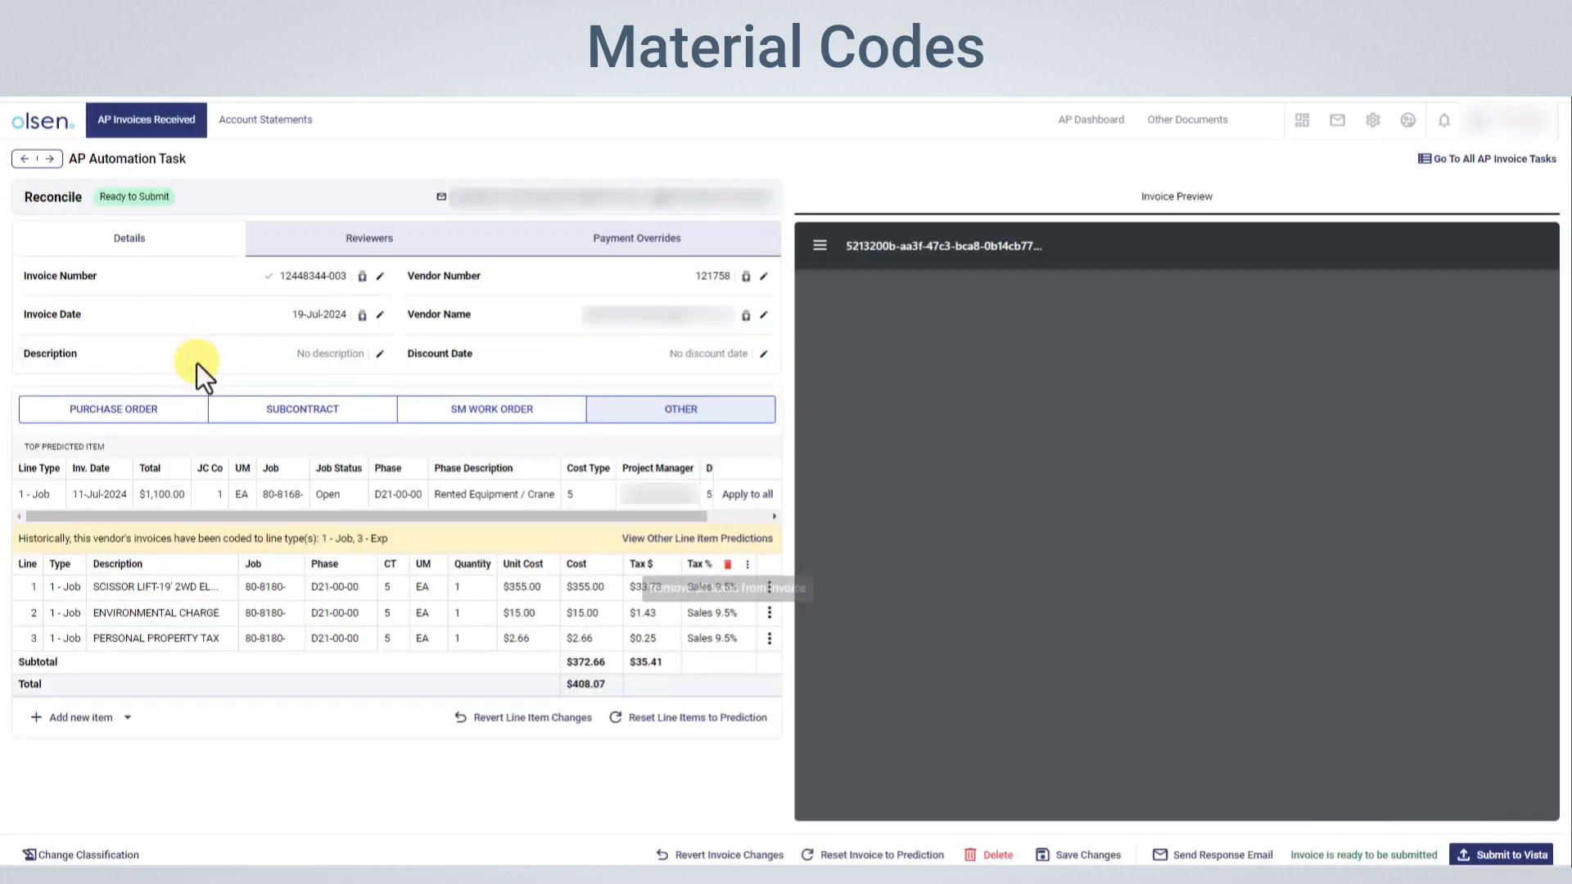
left_click(768, 587)
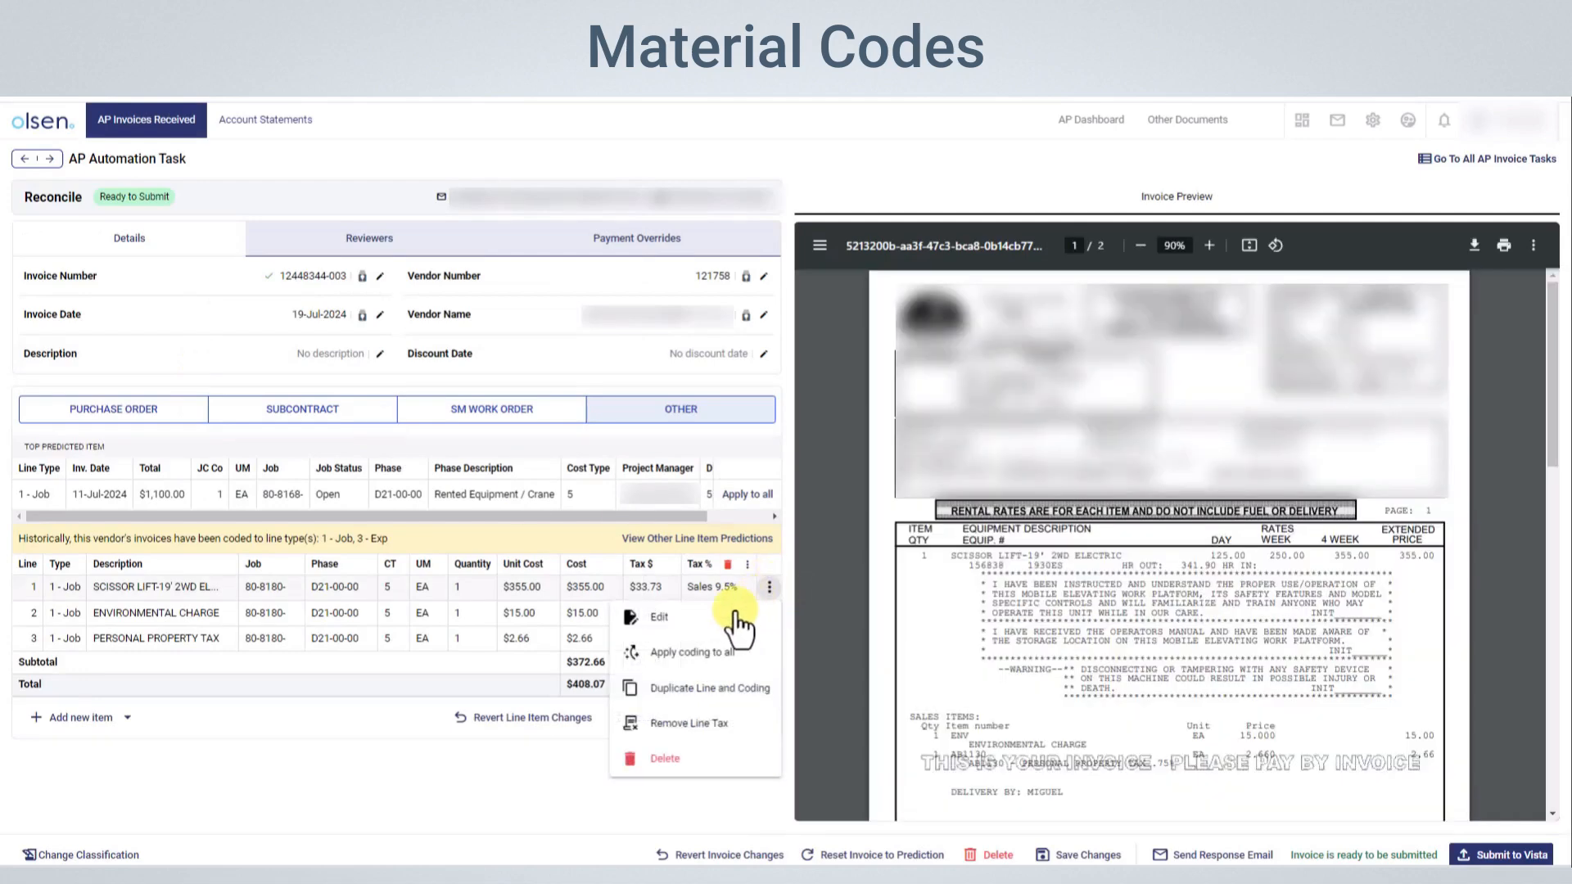
left_click(722, 620)
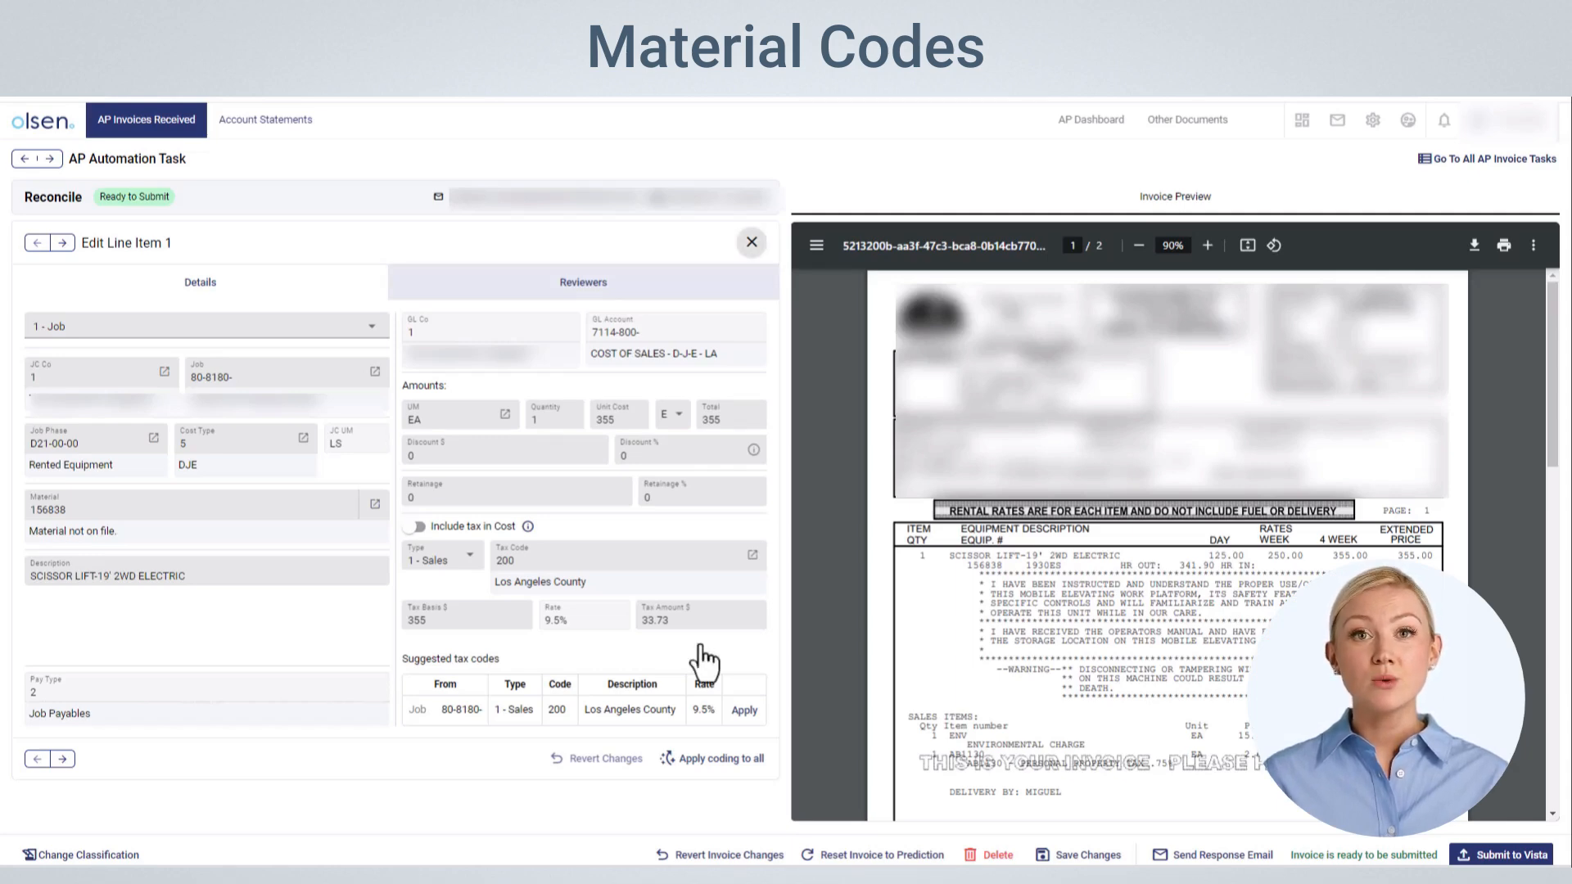
left_click(752, 243)
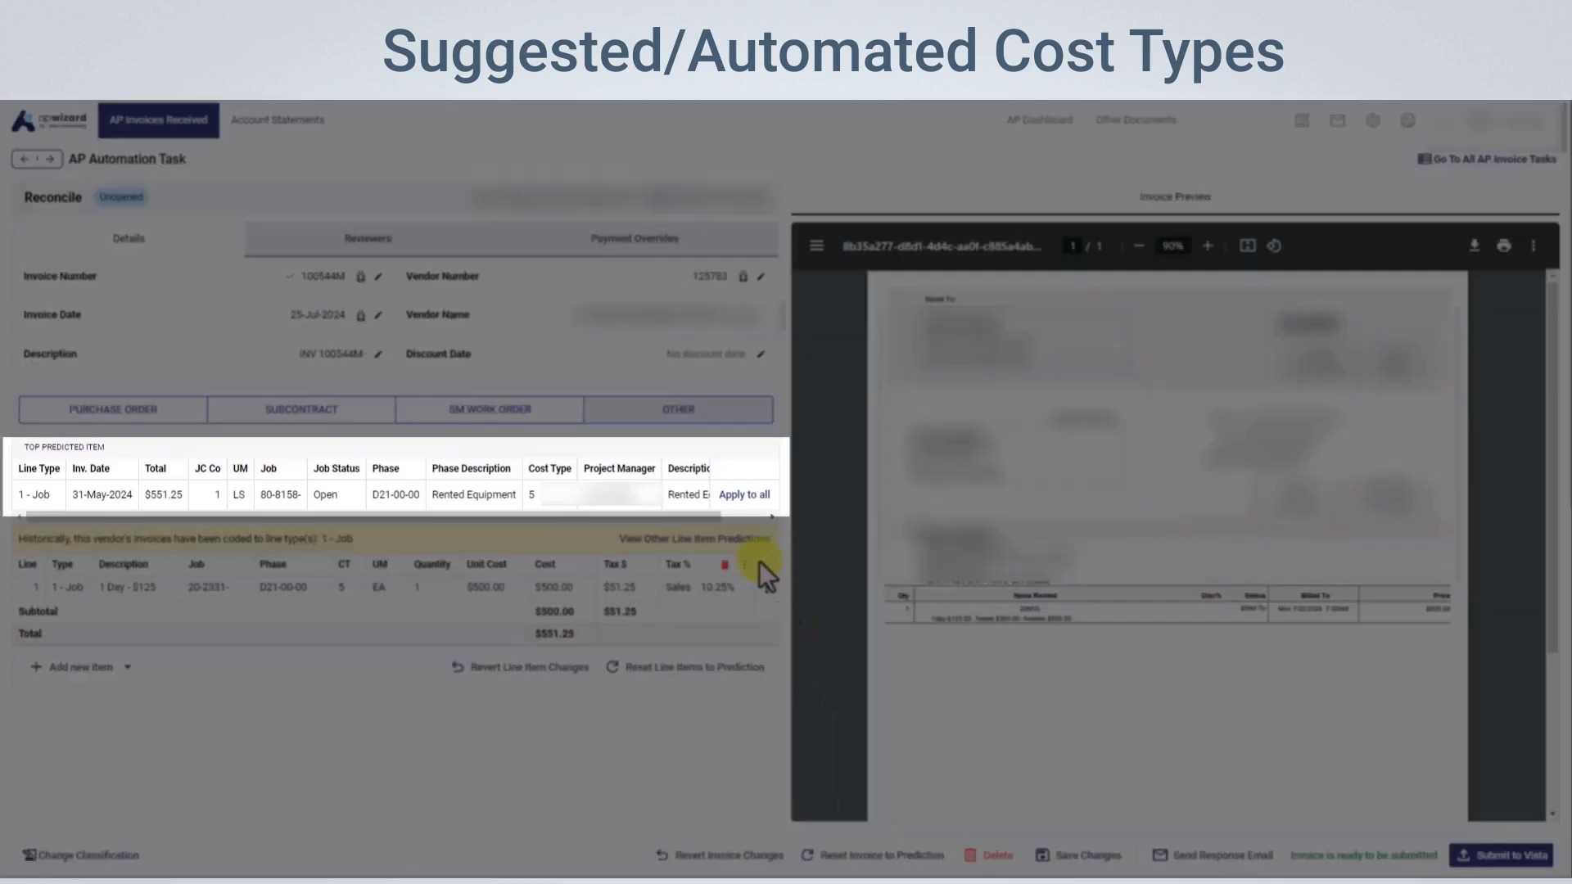
Try applying the top predicted item's coding to all line items, and revert the line item changes
left_click_drag(701, 513, 660, 516)
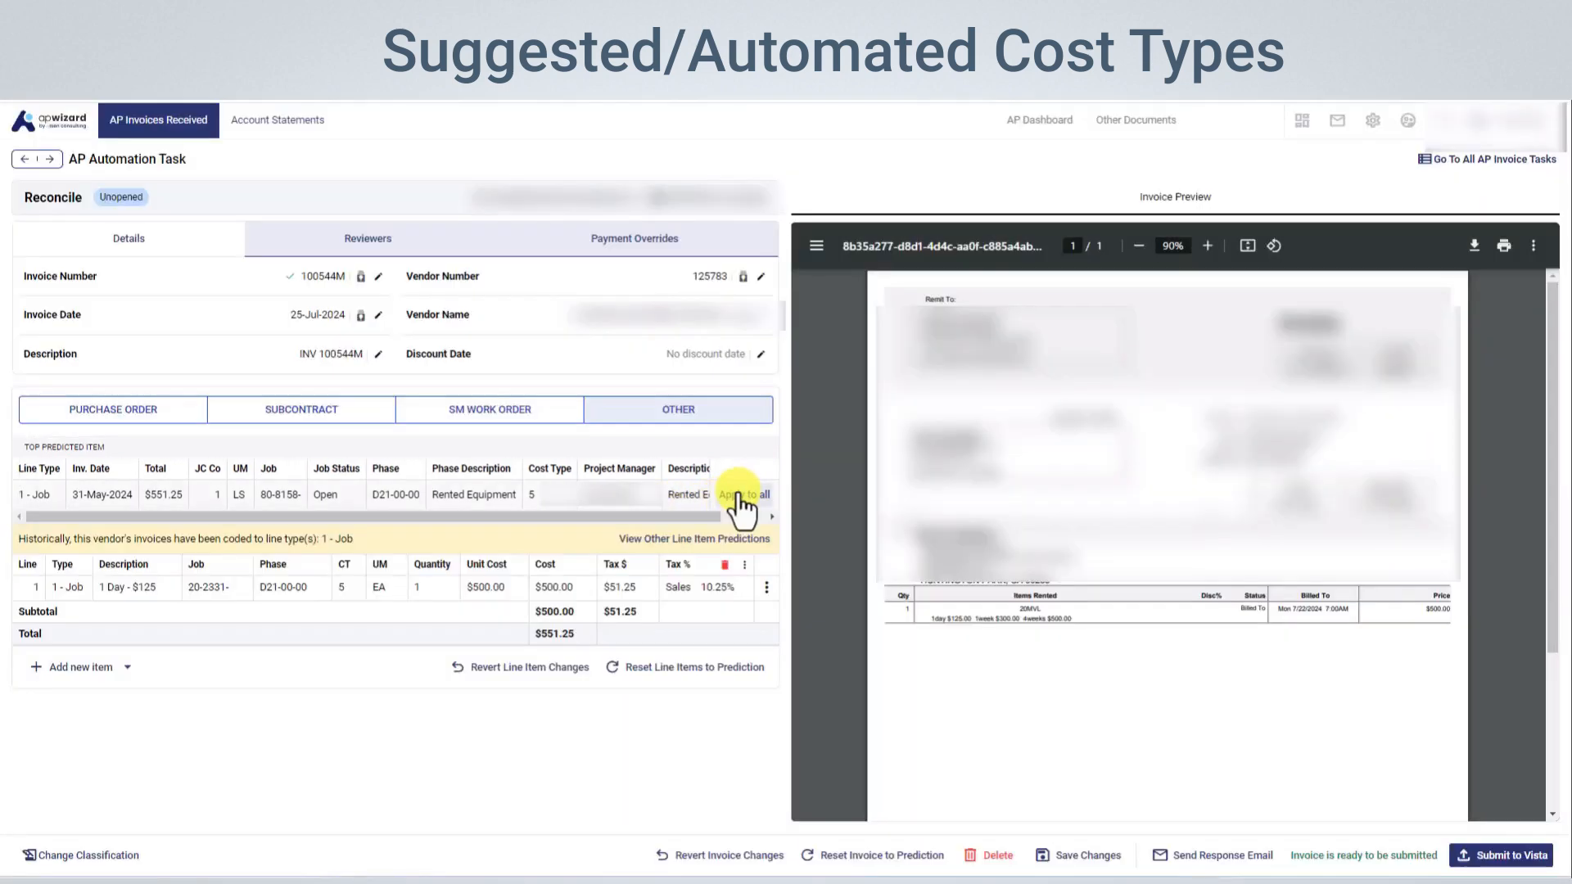
left_click(741, 498)
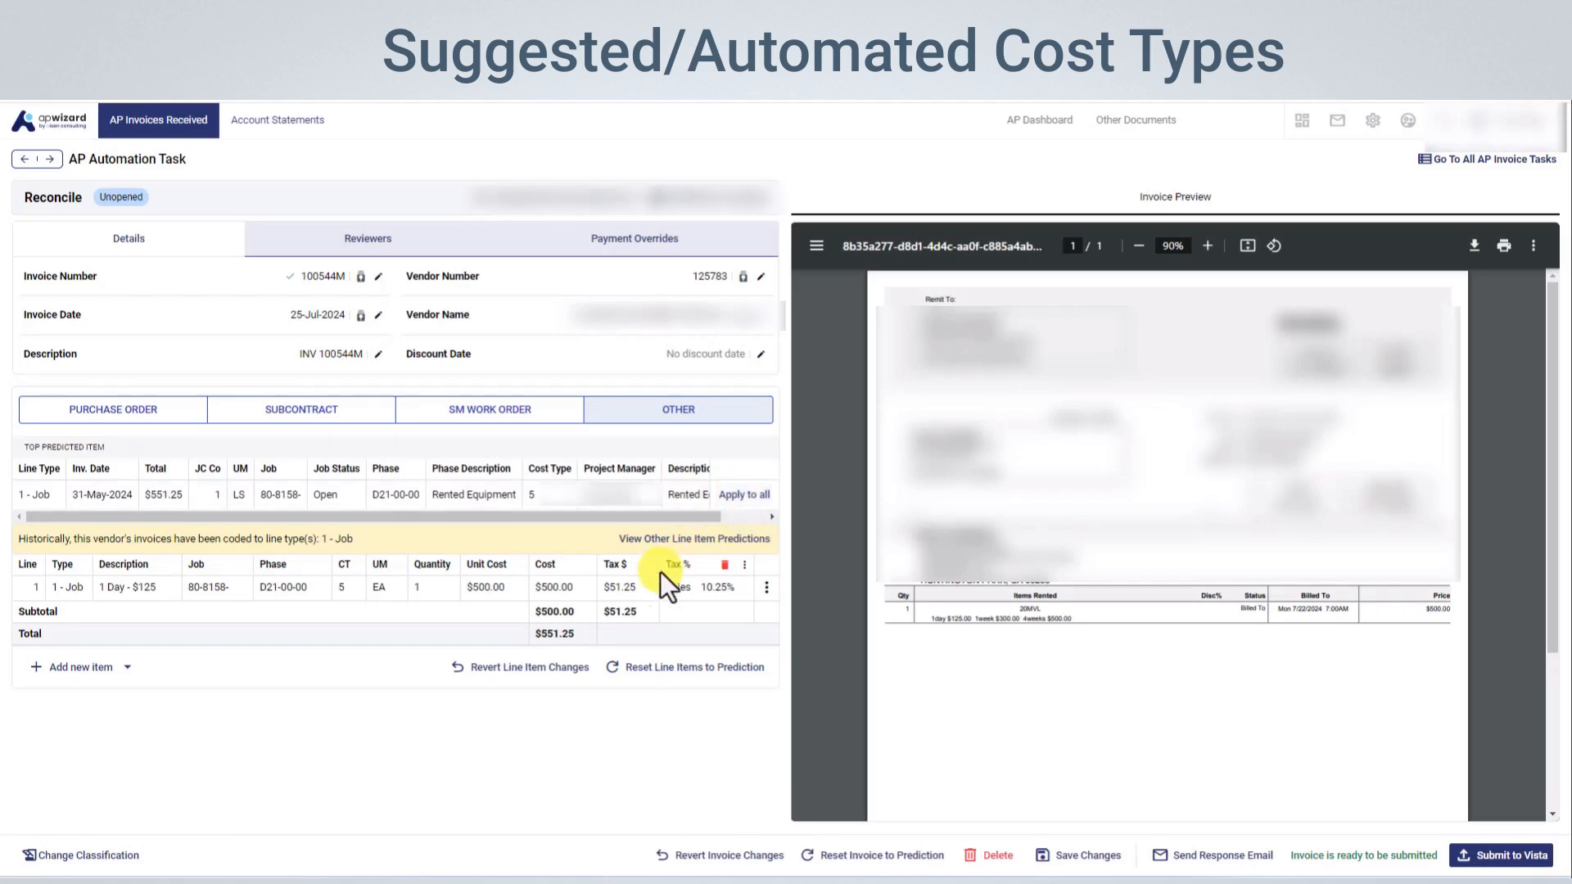
left_click(548, 670)
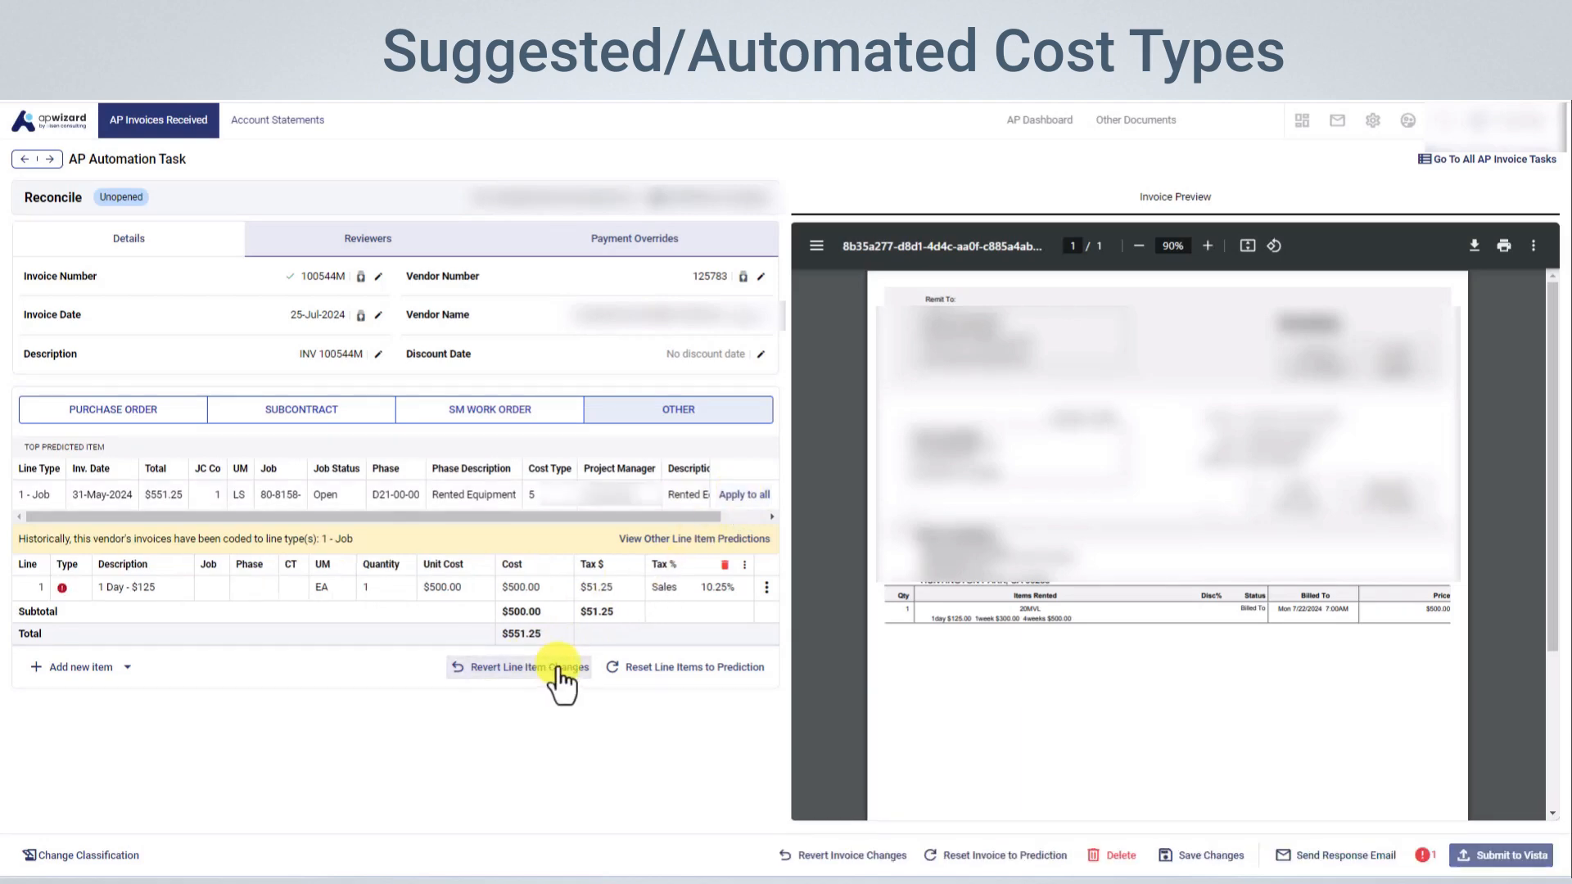
Edit line item 1, "1 Day - $125", and assign it to job 80-8158-
left_click(766, 587)
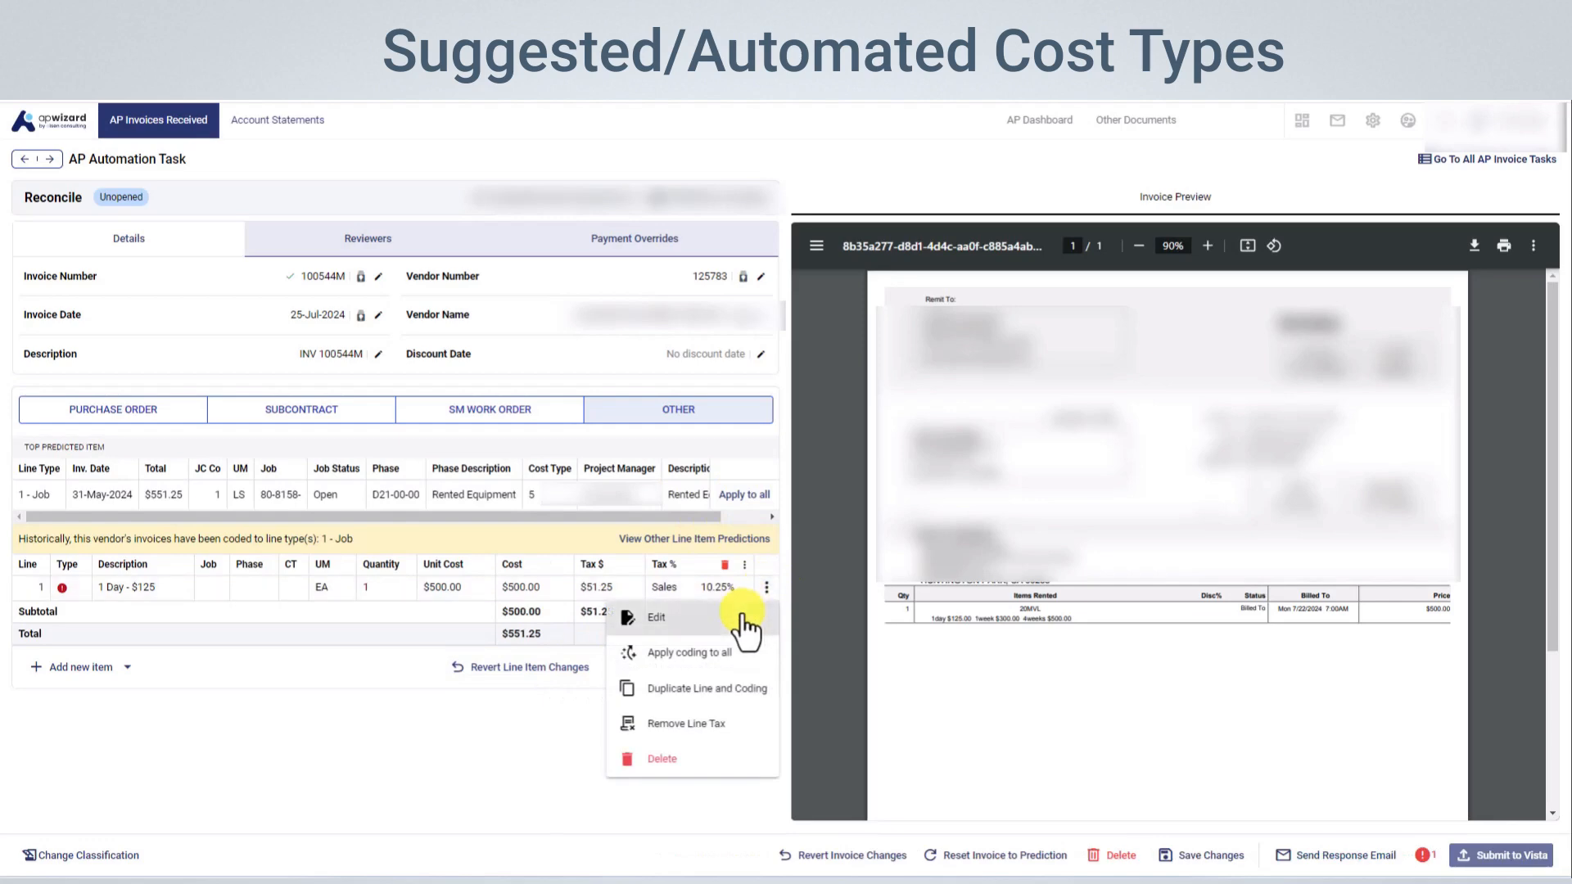
left_click(736, 622)
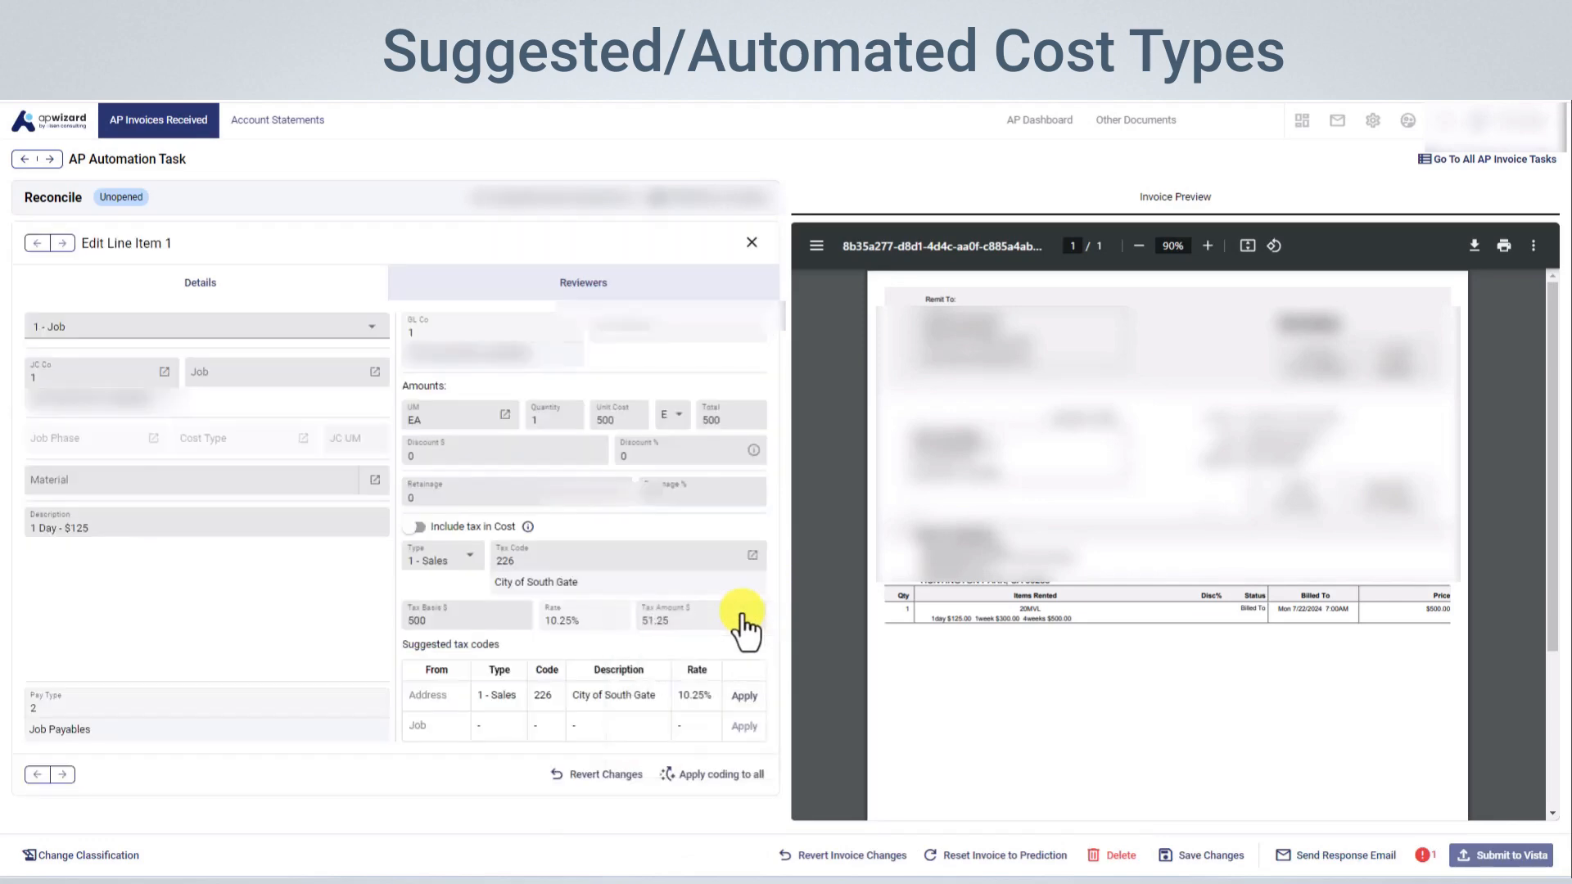
left_click(374, 372)
left_click(278, 215)
type("h")
left_click(227, 279)
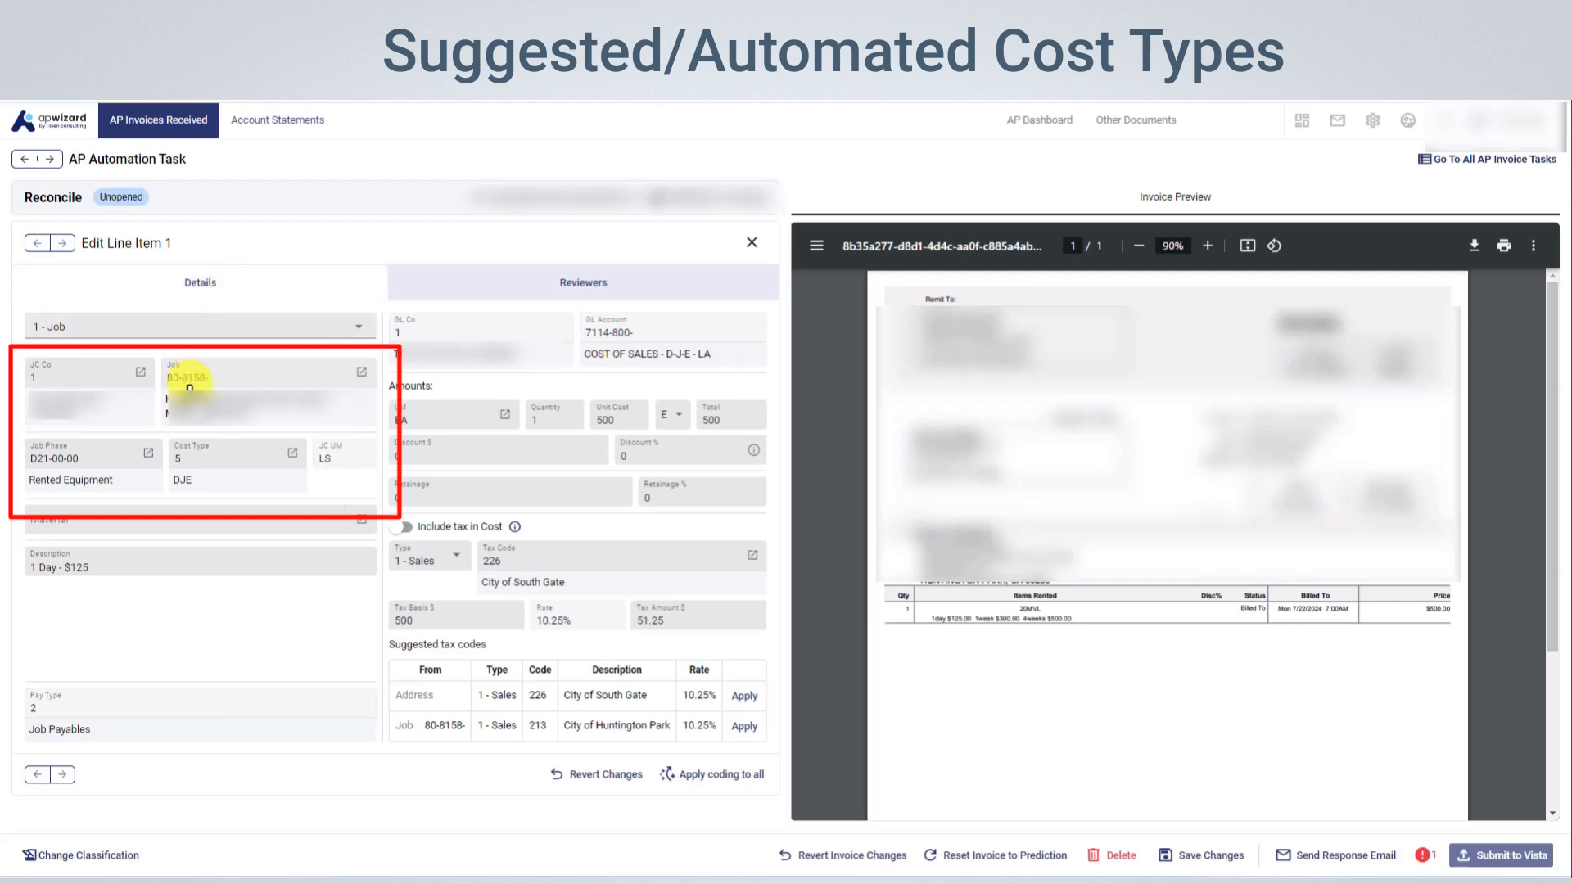
Check the suggested and full job phase lists for line item 1, and apply its coding to all lines
left_click(149, 455)
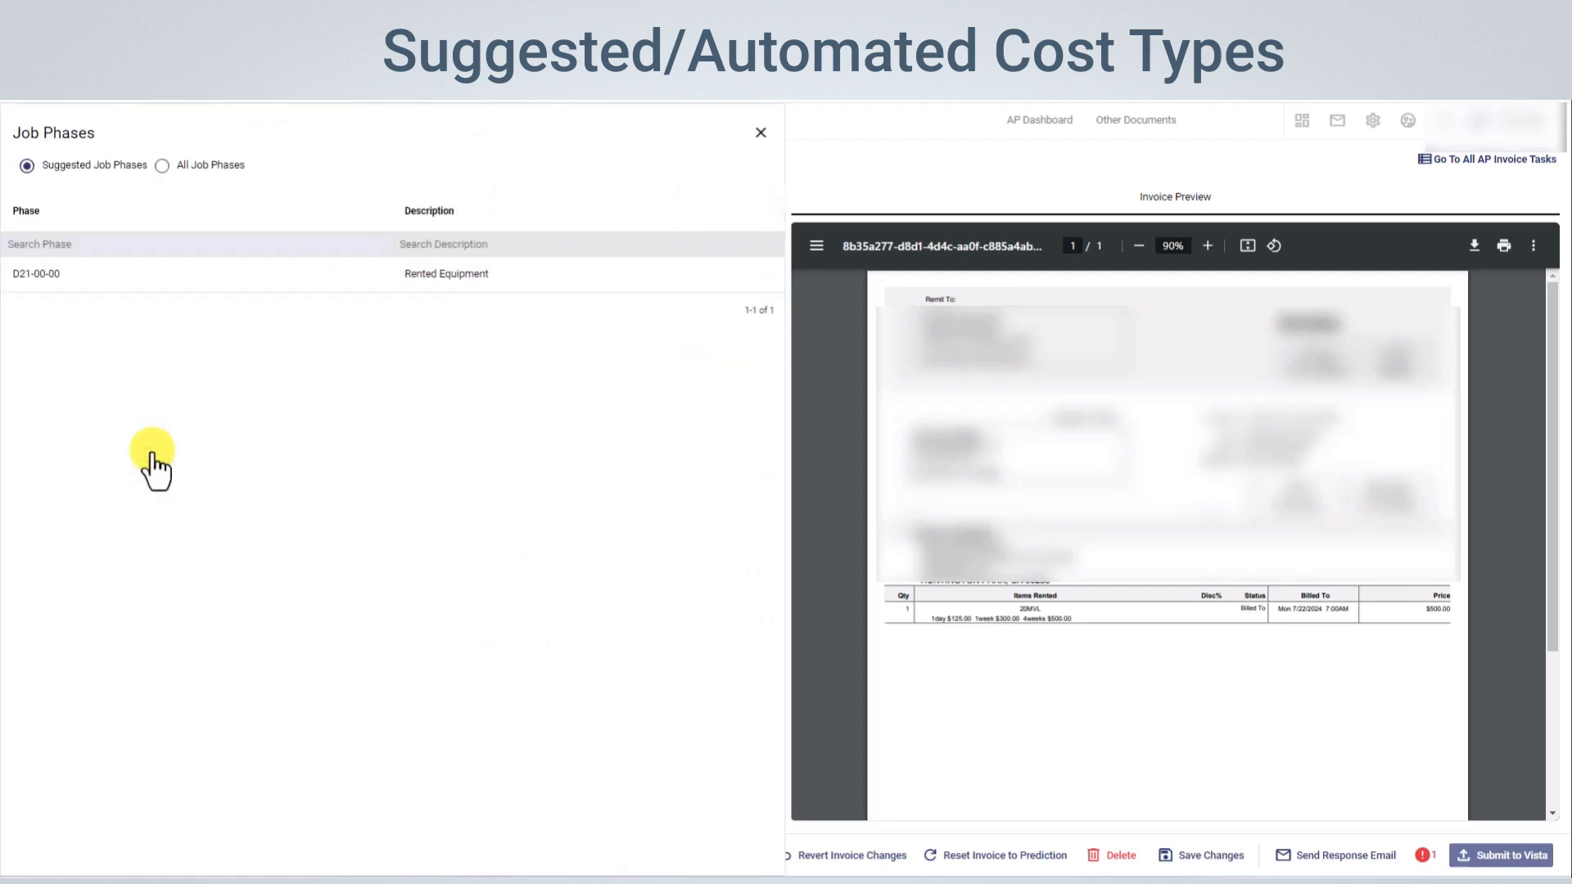
left_click(160, 167)
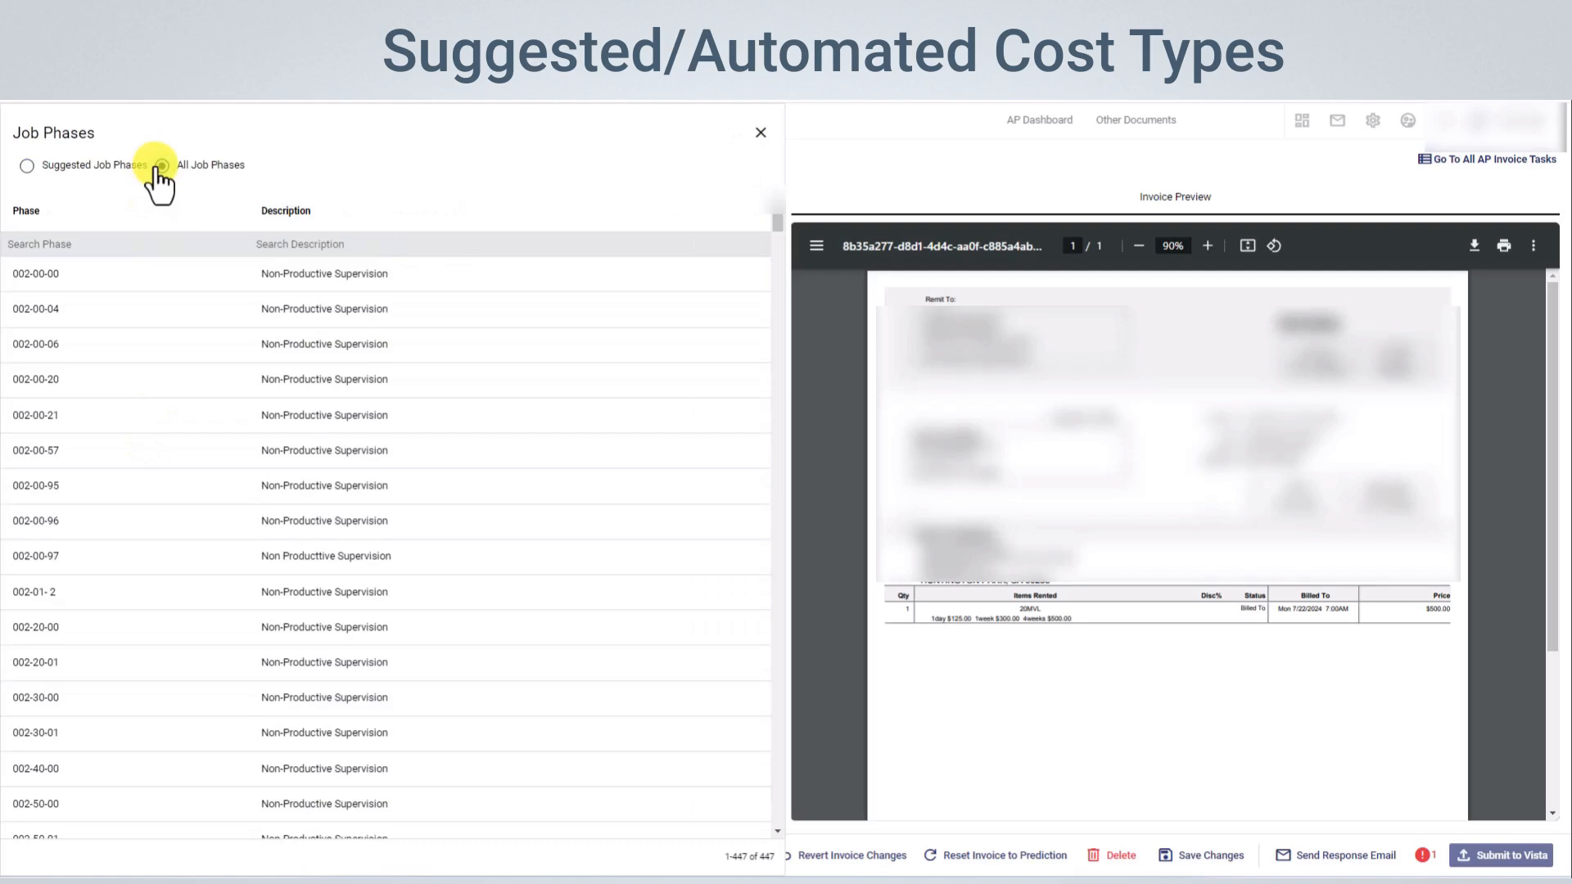
left_click(760, 133)
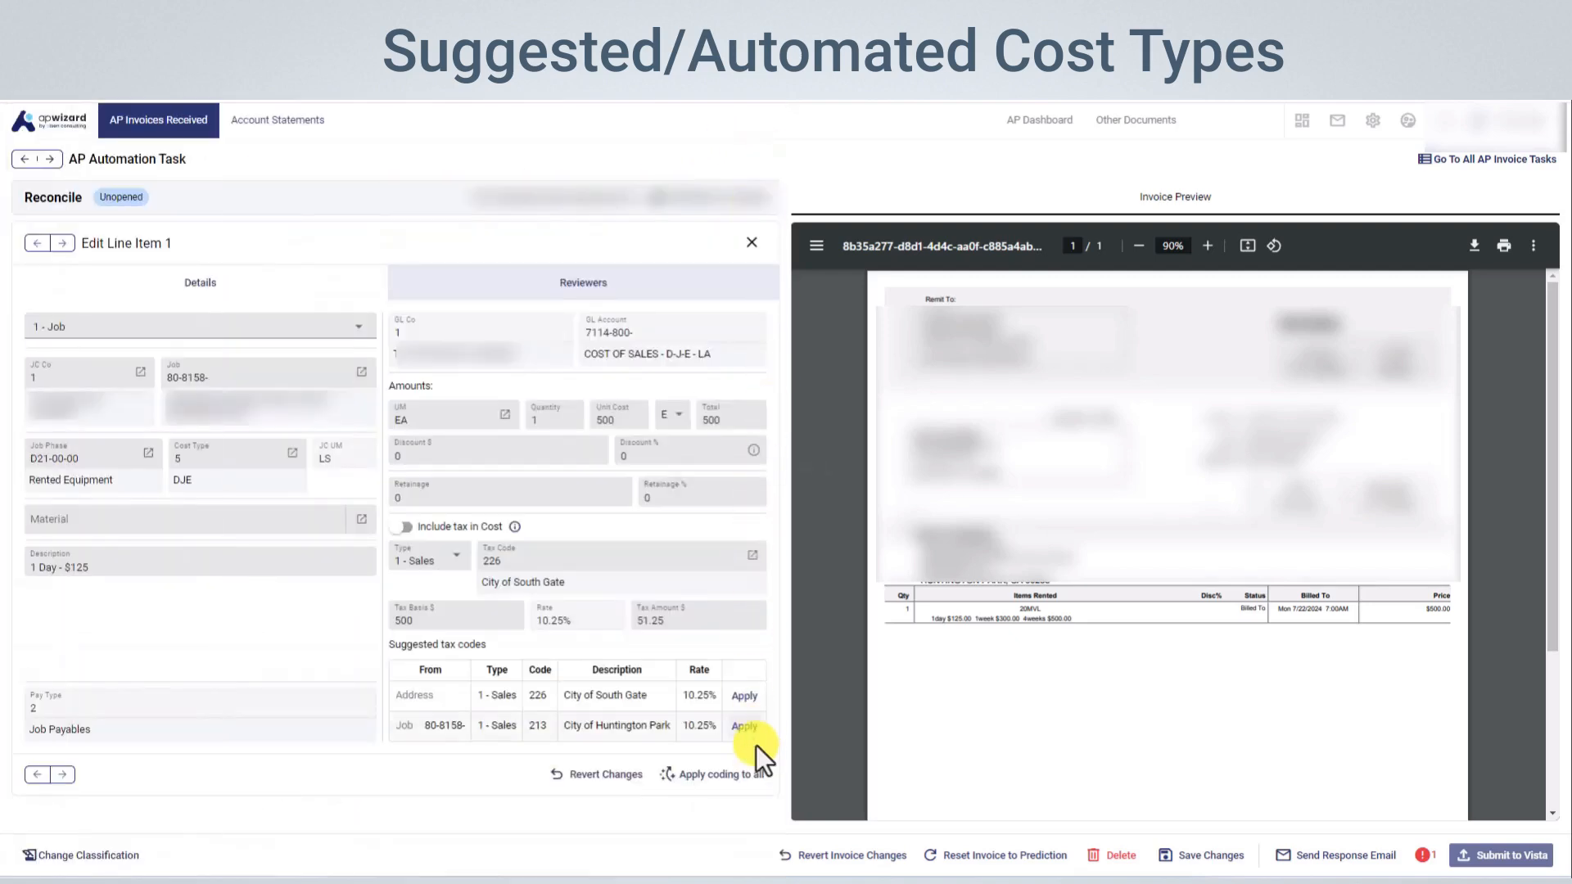
left_click(737, 776)
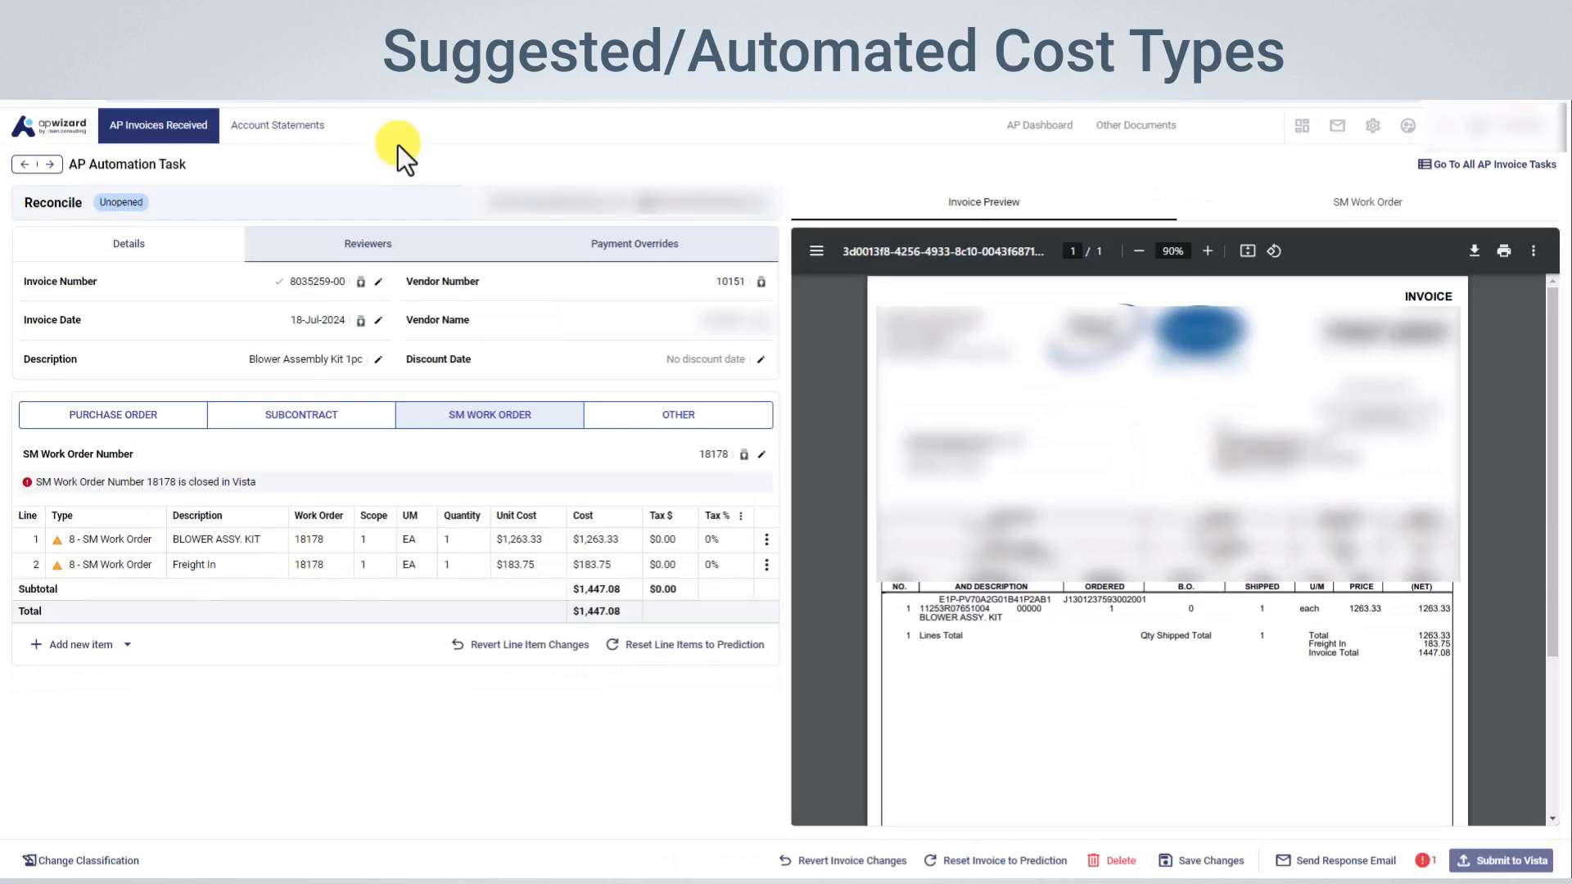
Set the SM cost type of the BLOWER ASSY. KIT line to 3 Material from all SM cost types, and apply the coding to all lines
left_click(765, 542)
left_click(655, 563)
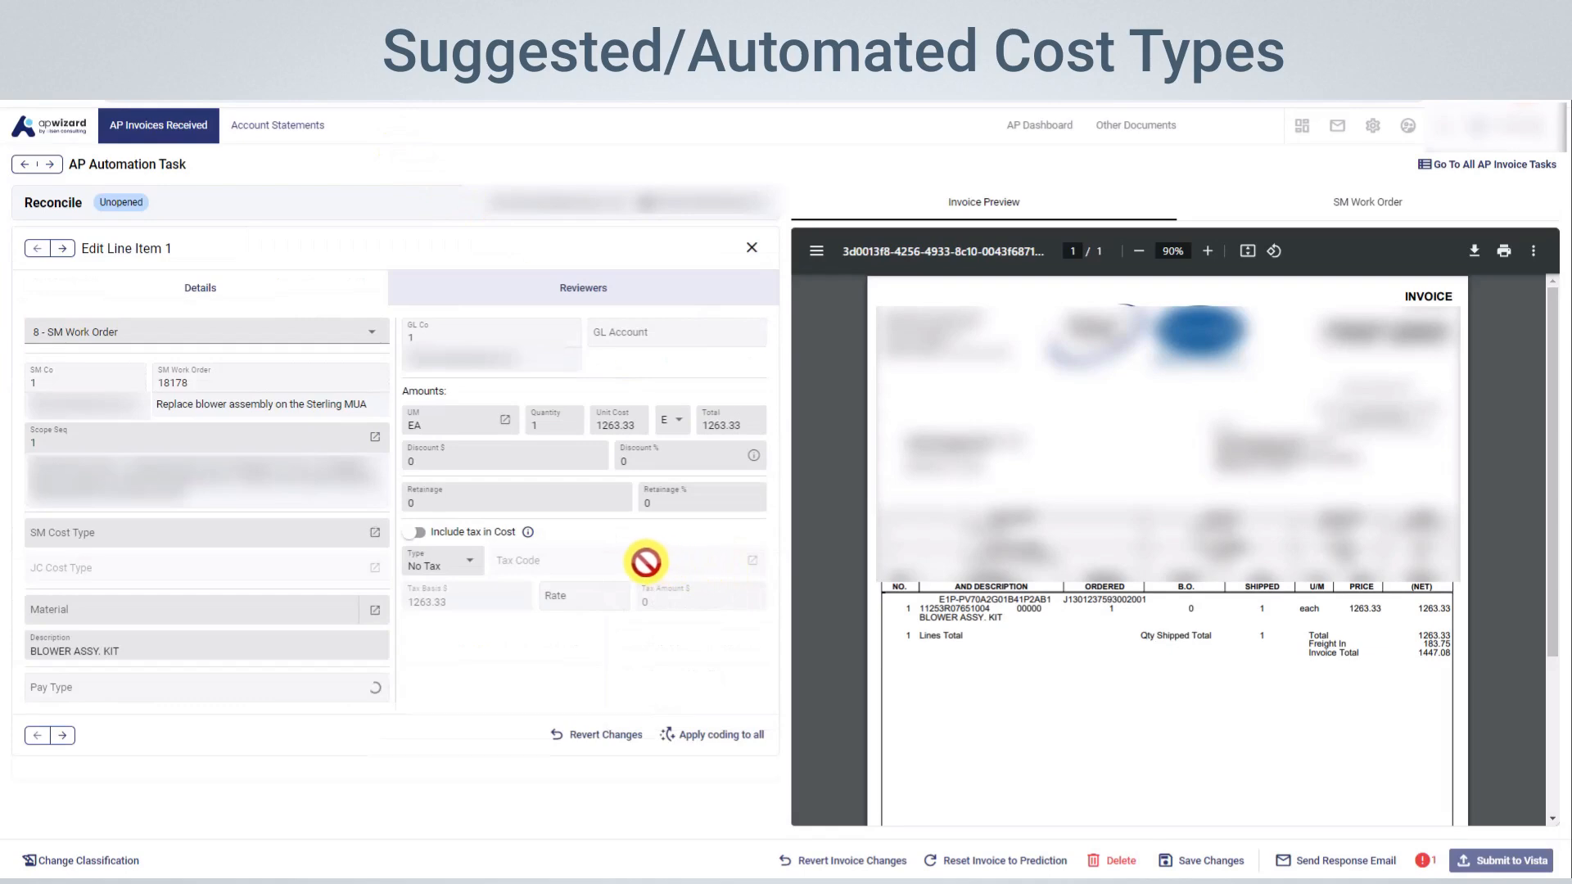
left_click(370, 532)
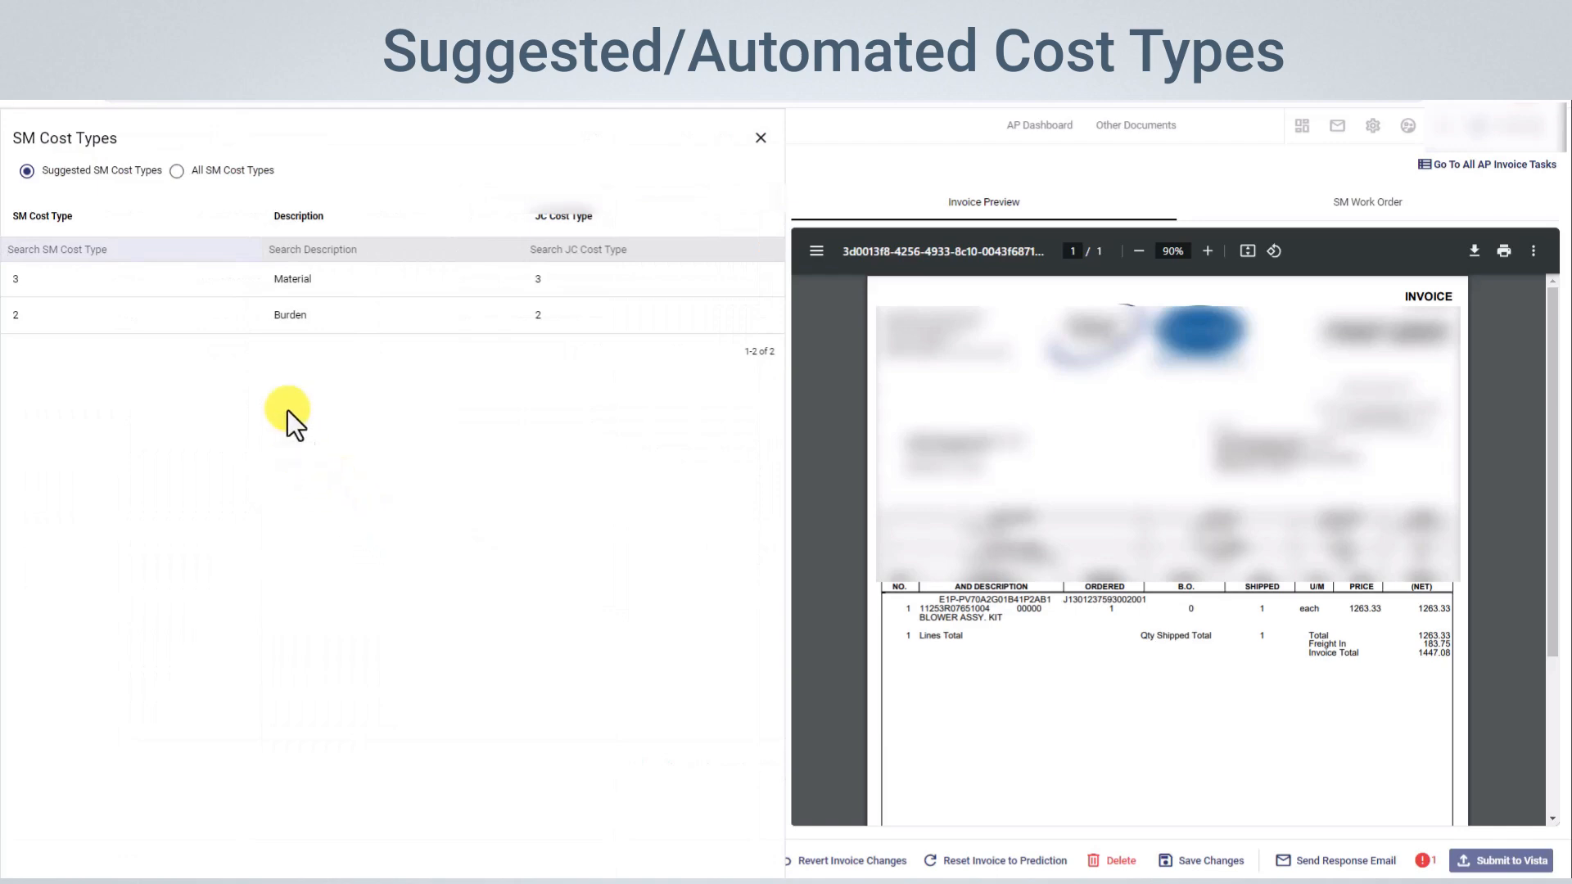
left_click(176, 171)
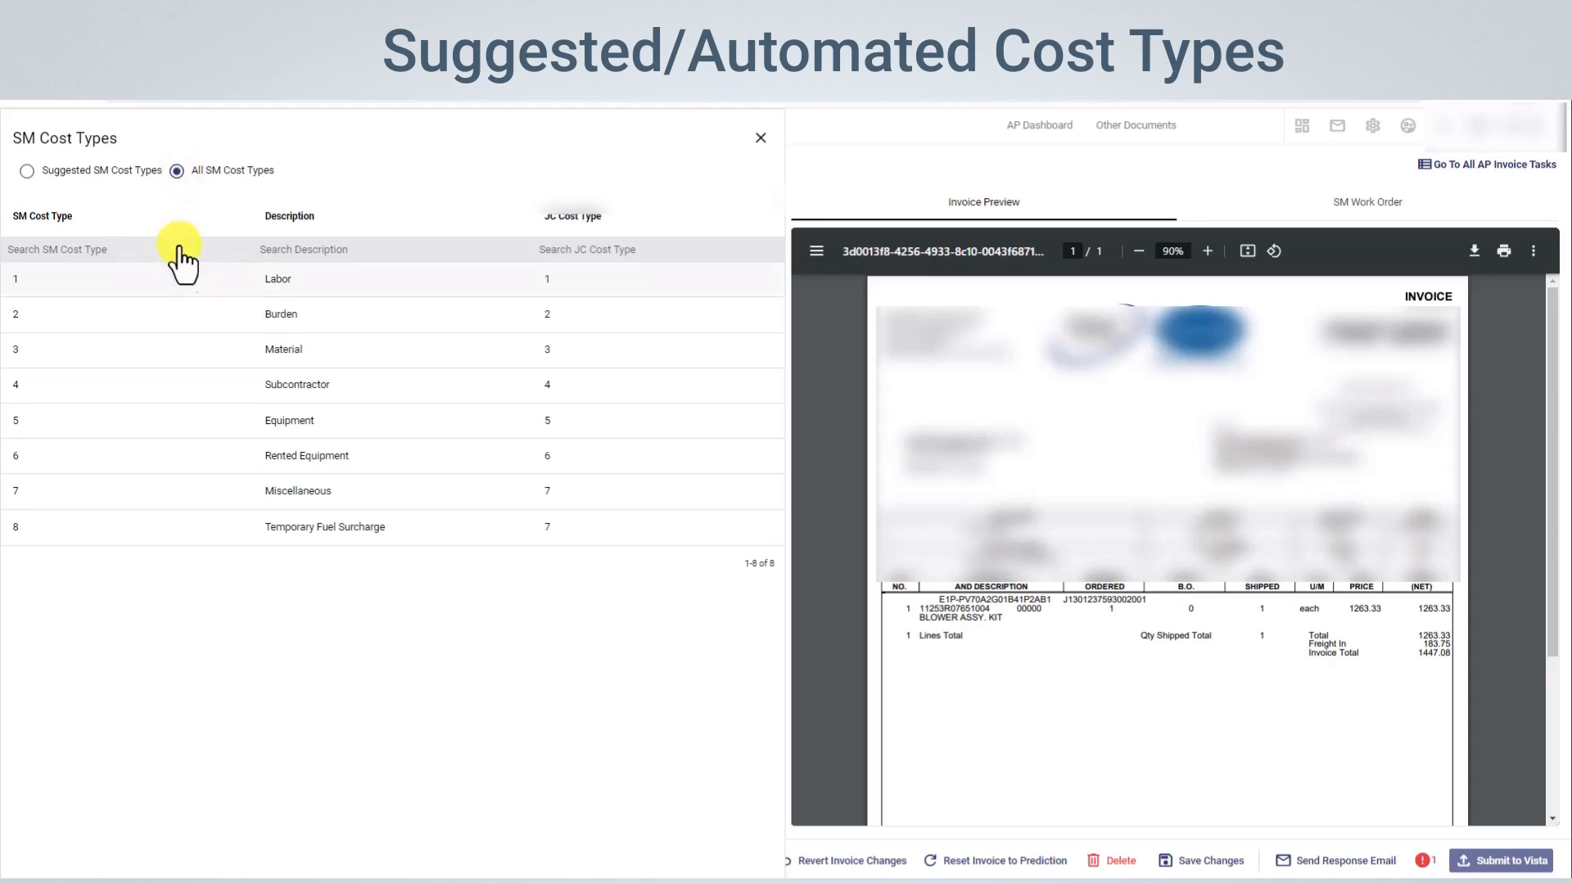
left_click(209, 360)
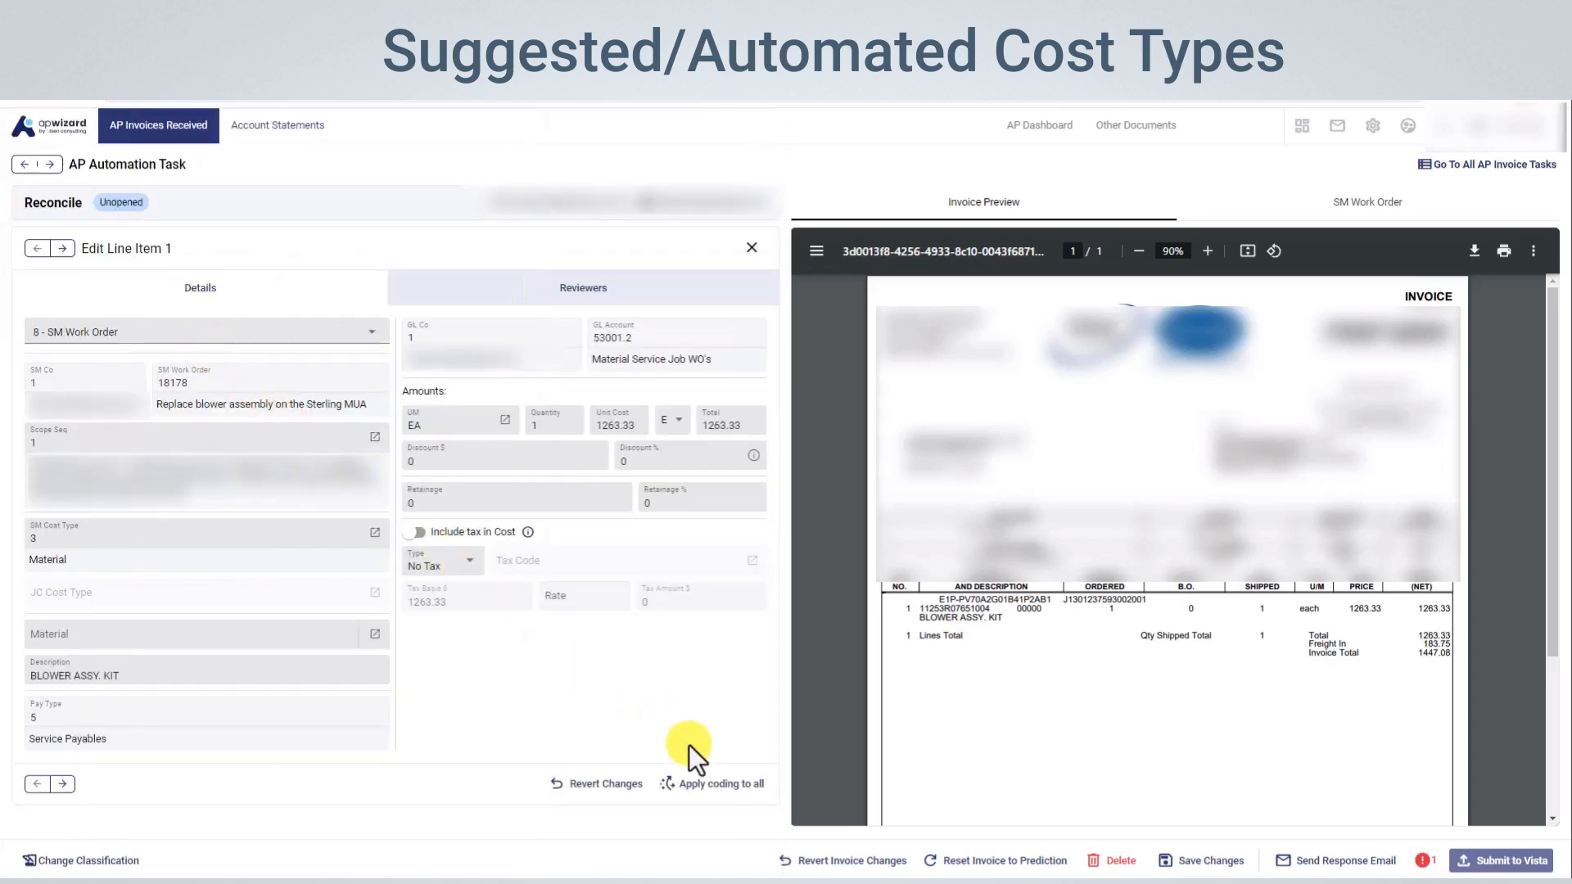
left_click(732, 783)
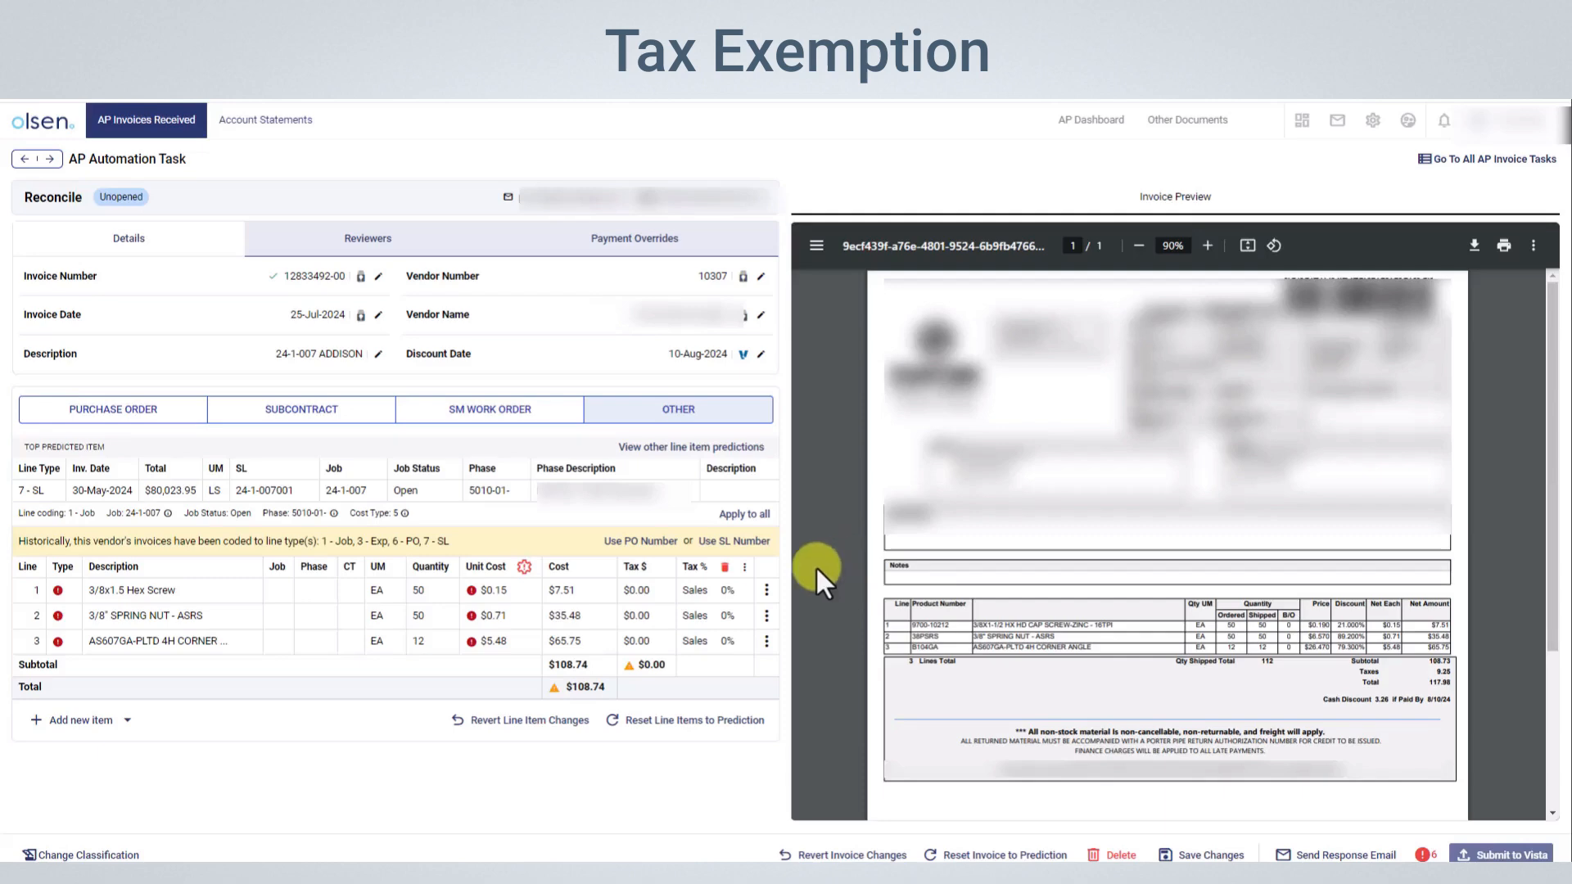
Apply the suggested historical Exempt tax code to all invoice lines
left_click(742, 570)
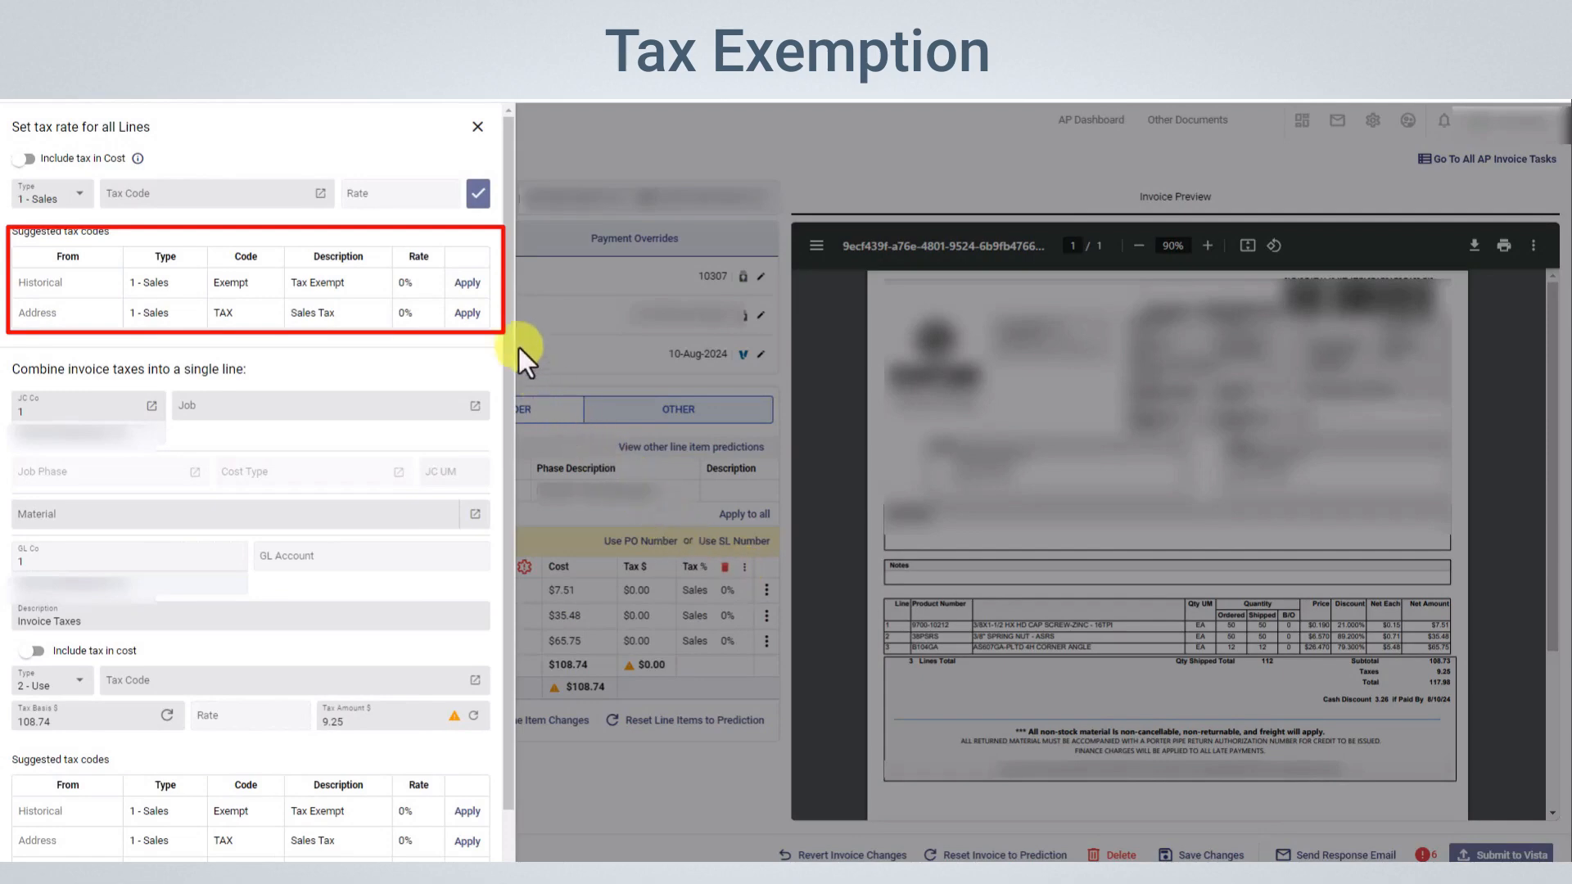
left_click(466, 283)
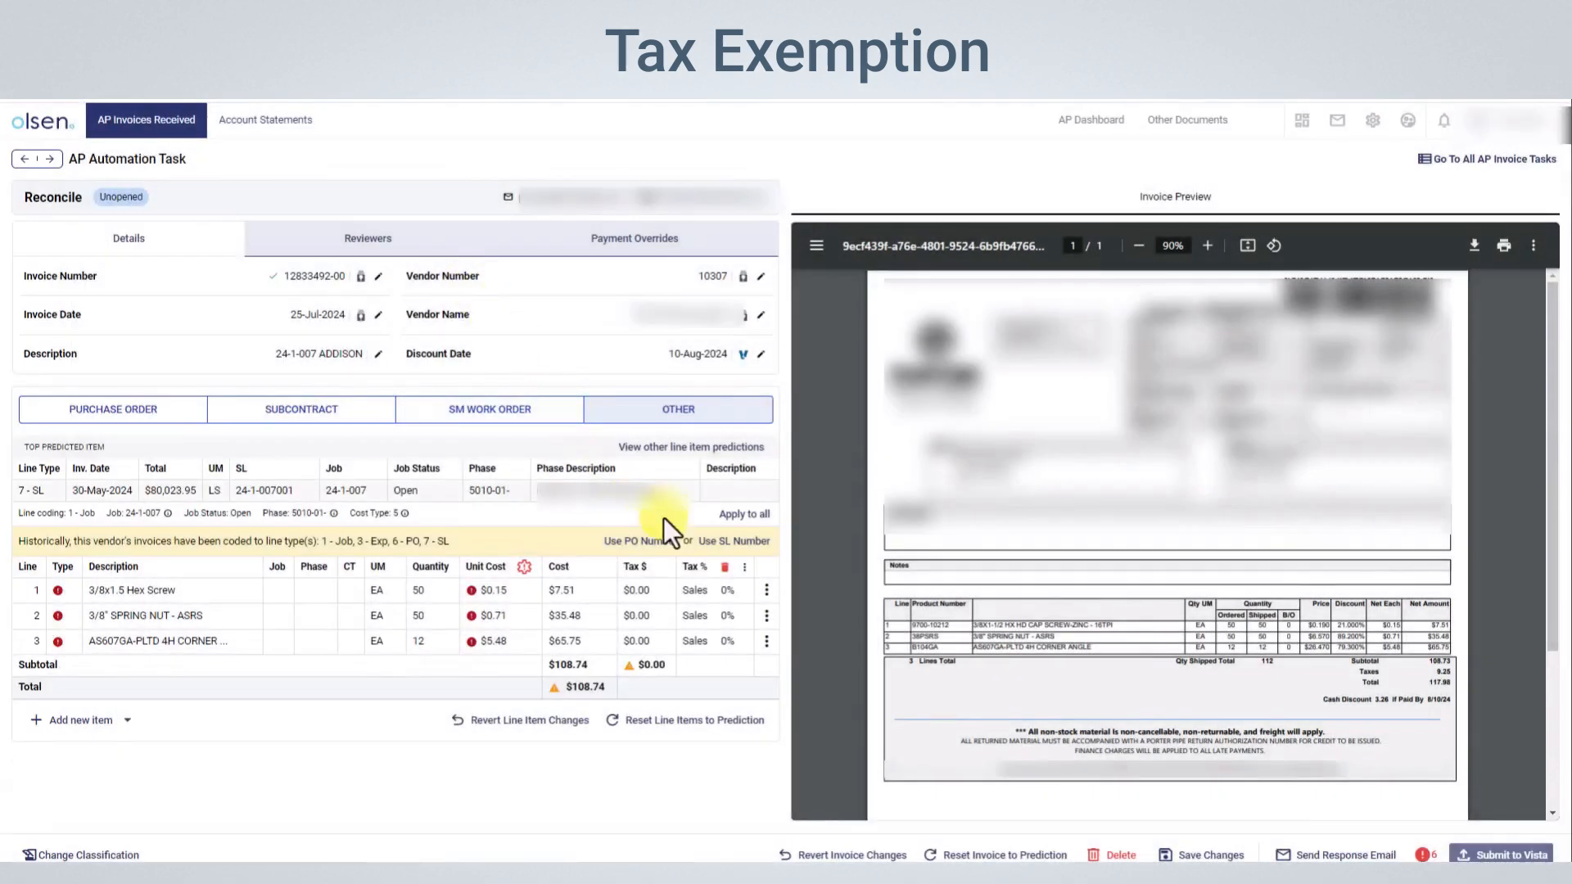
Choose Exempt from the available tax codes and set it as the tax rate for all invoice lines
left_click(744, 567)
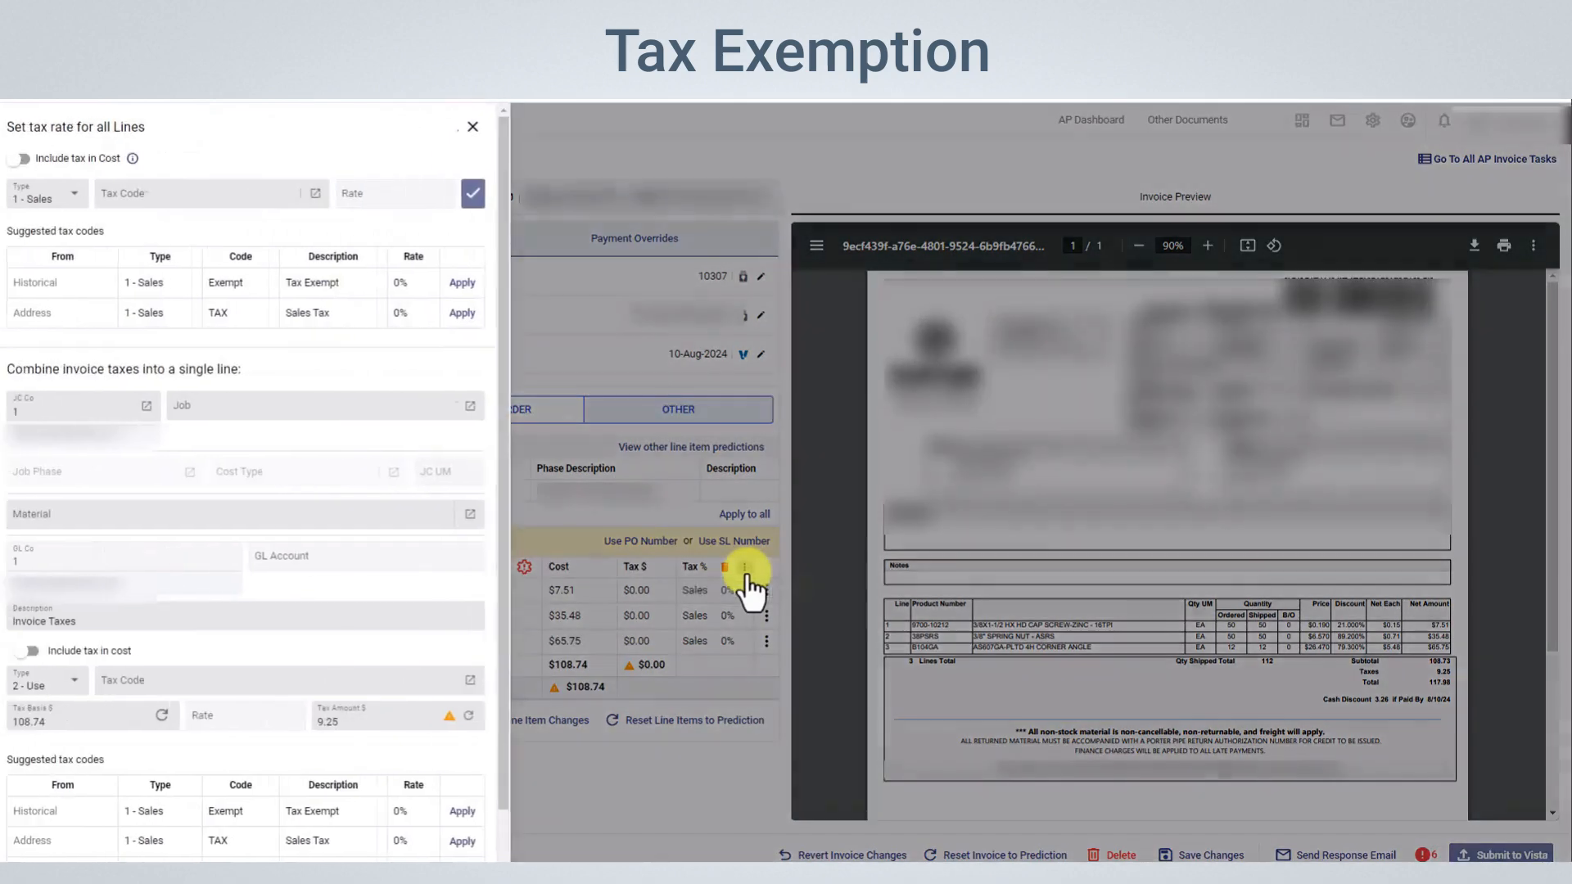
left_click(306, 196)
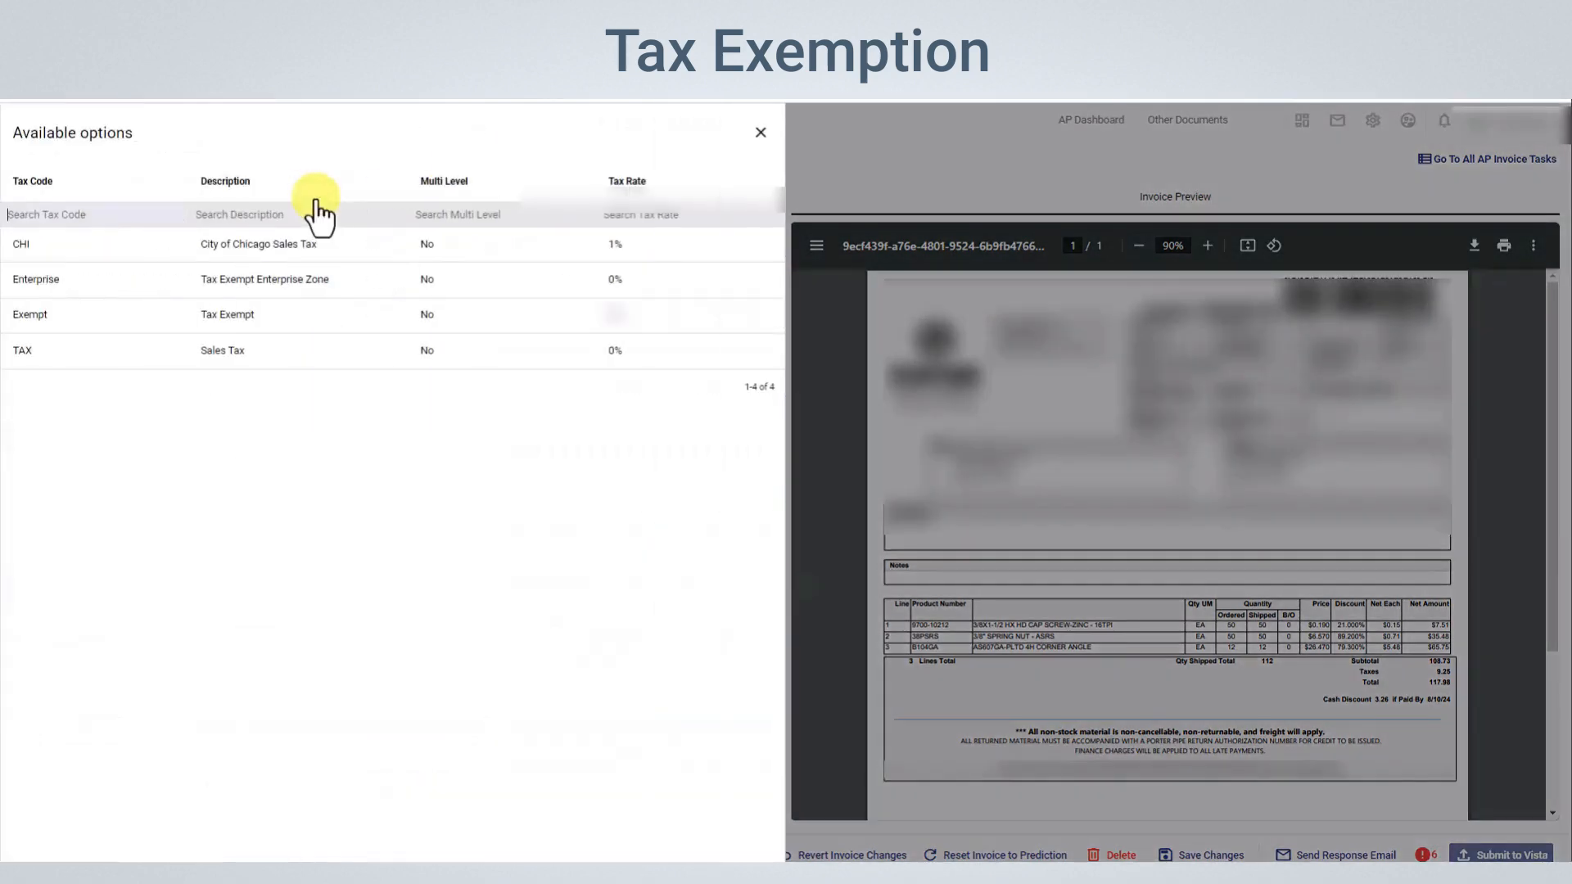
left_click(303, 315)
left_click(481, 214)
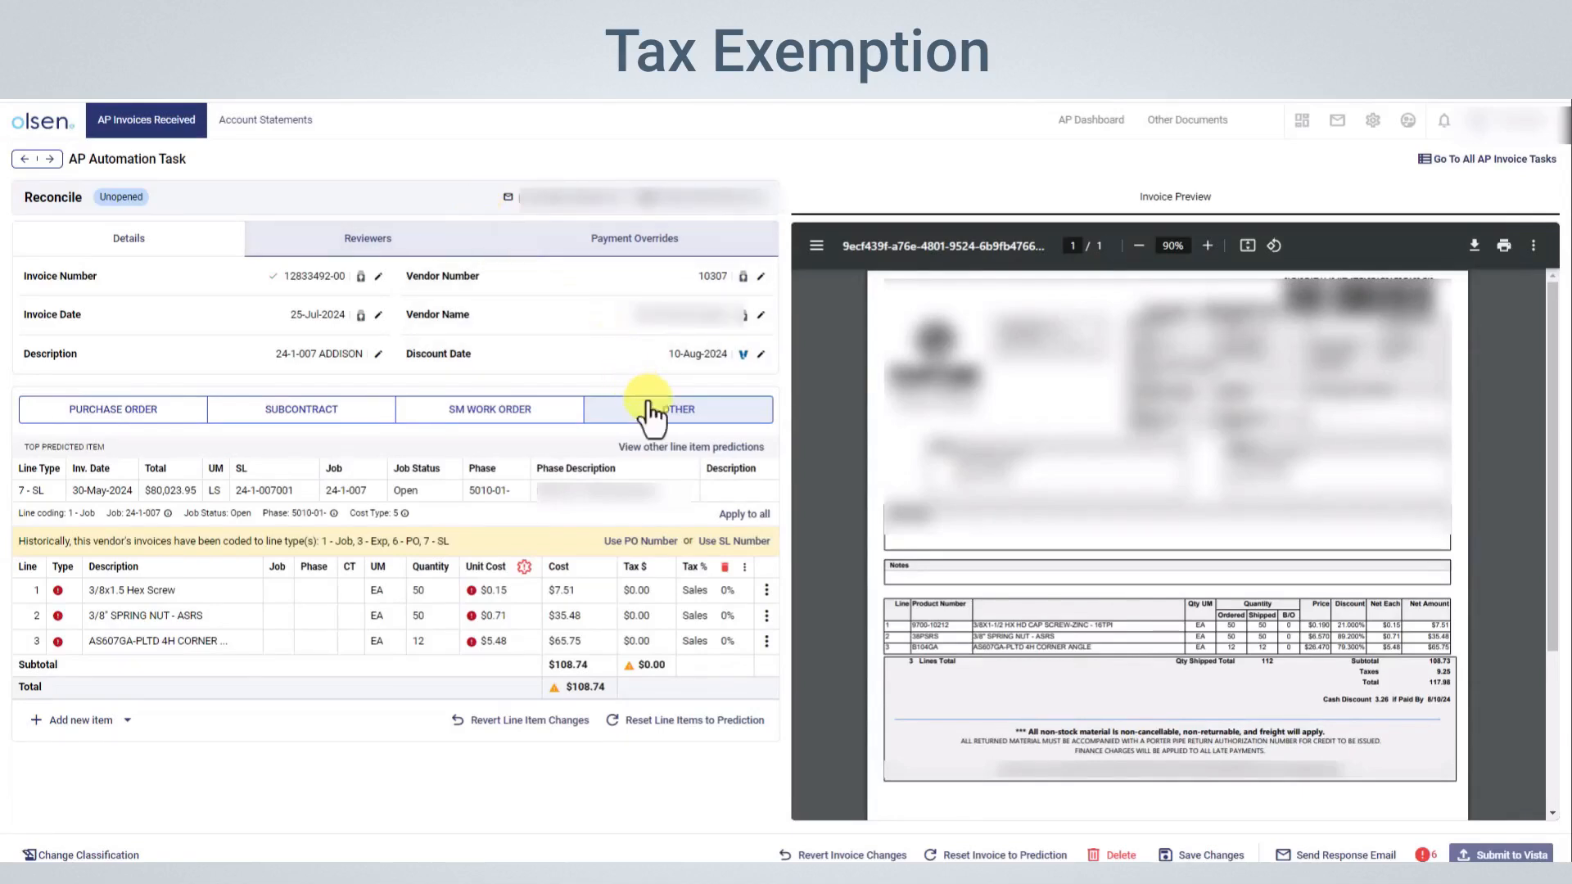
Apply the predicted coding for job 24-1-007, phase 3010-09-, to all lines and fix the unit cost discrepancies
left_click(690, 448)
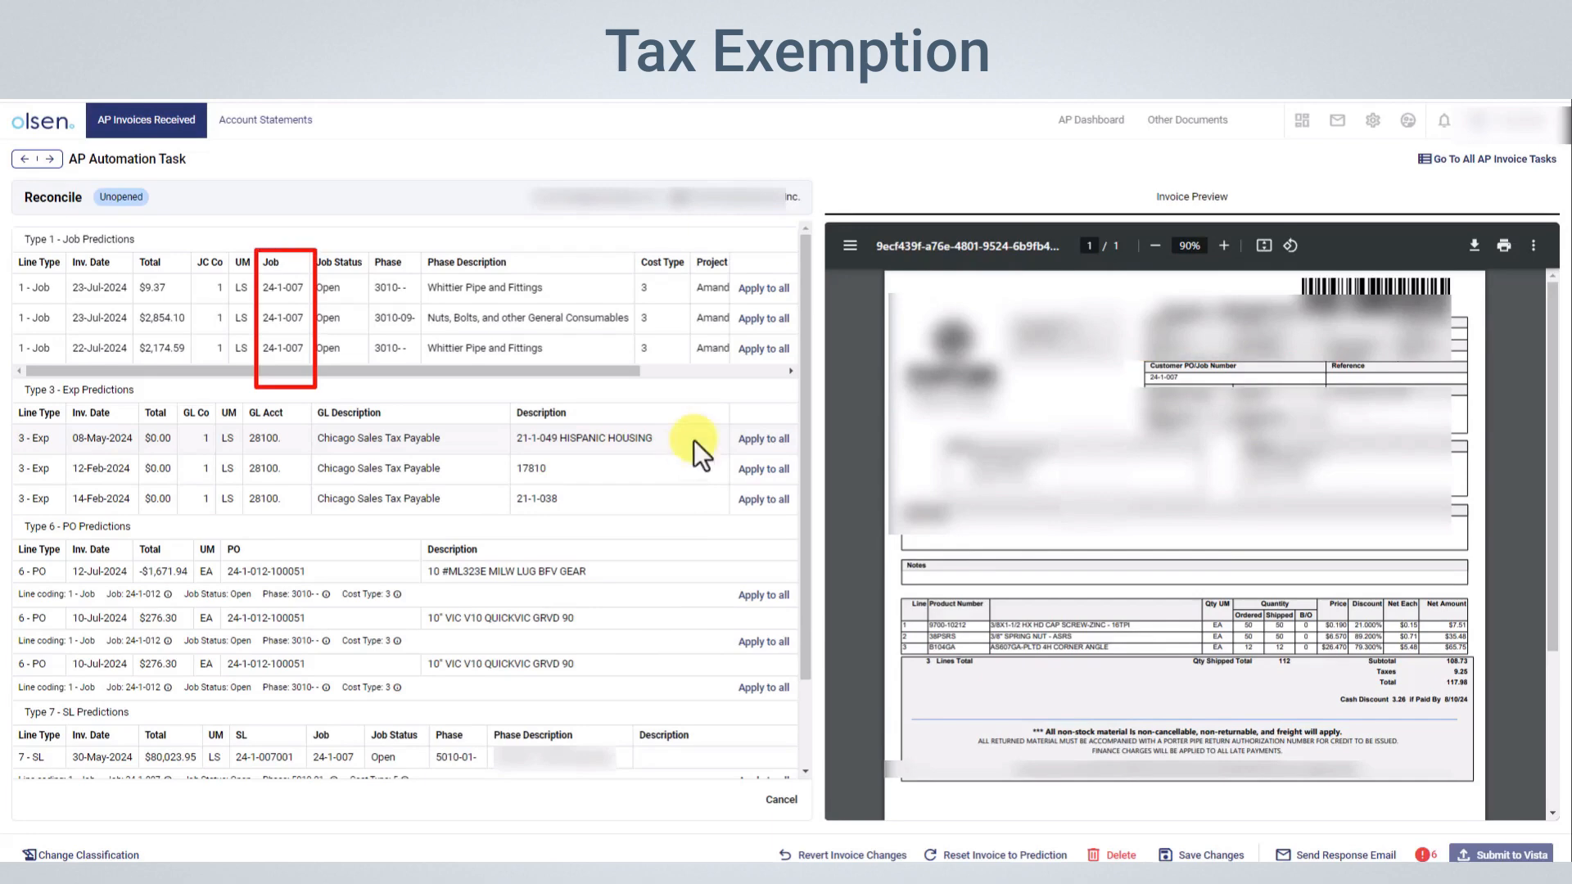
left_click(784, 318)
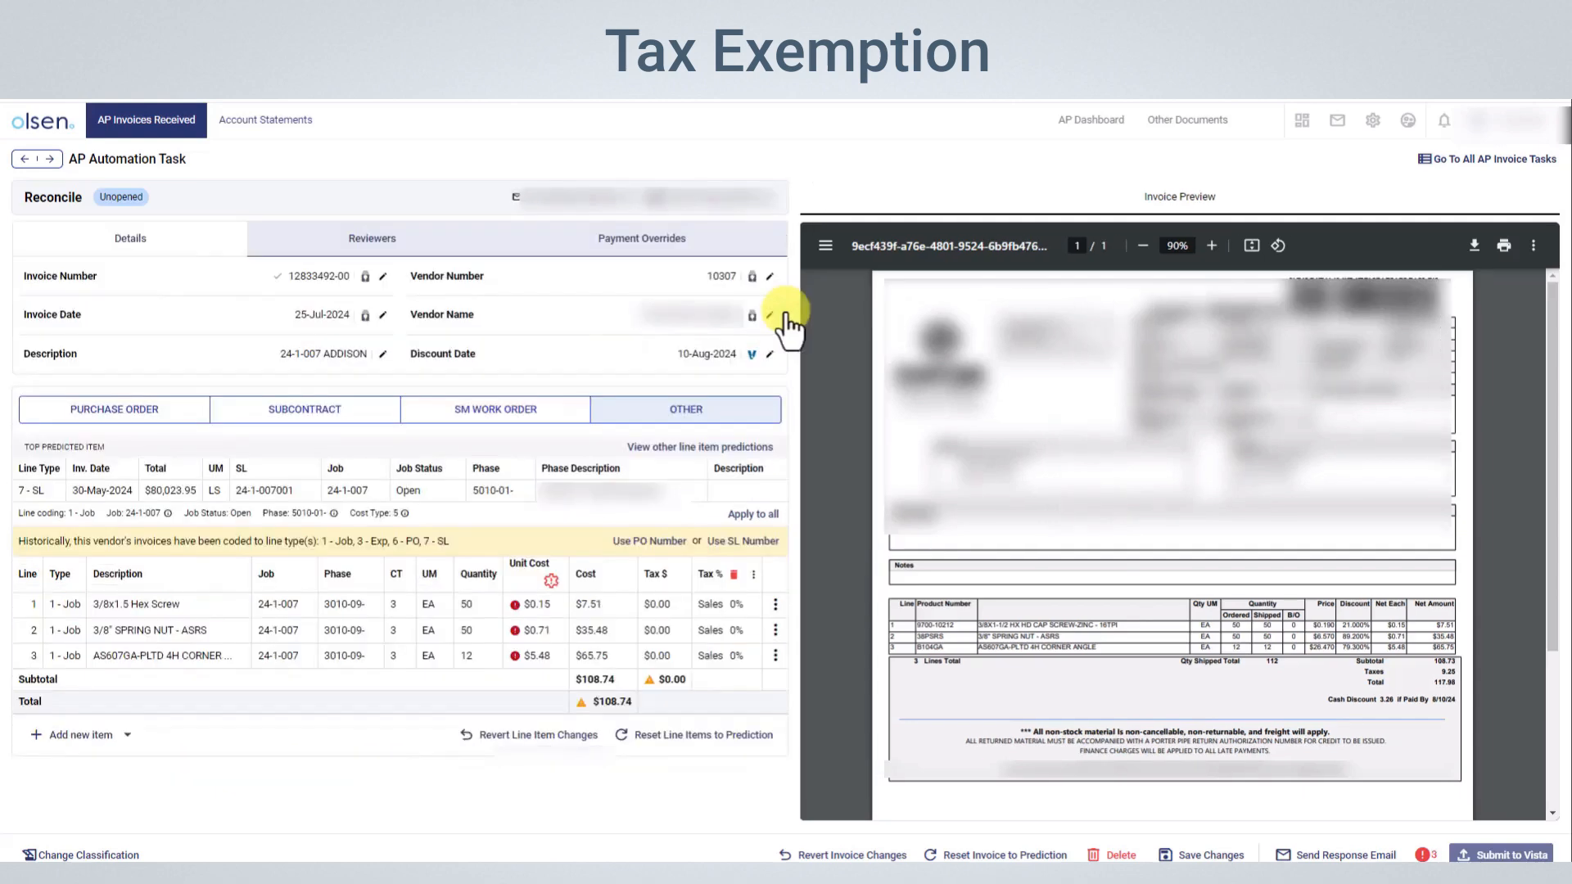
mouse_move(523, 605)
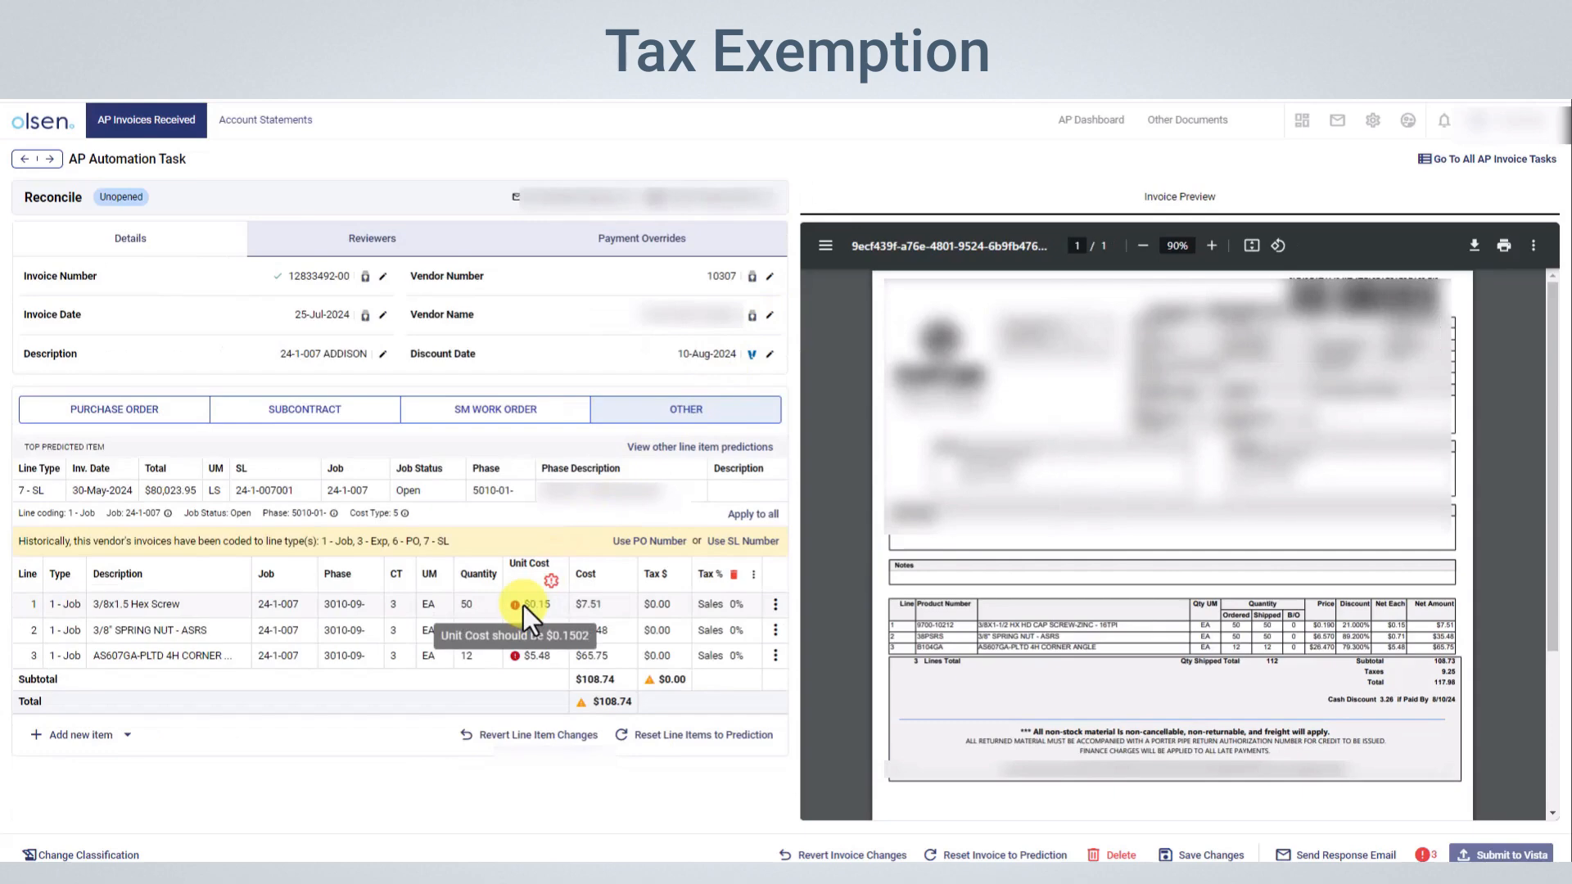
mouse_move(514, 639)
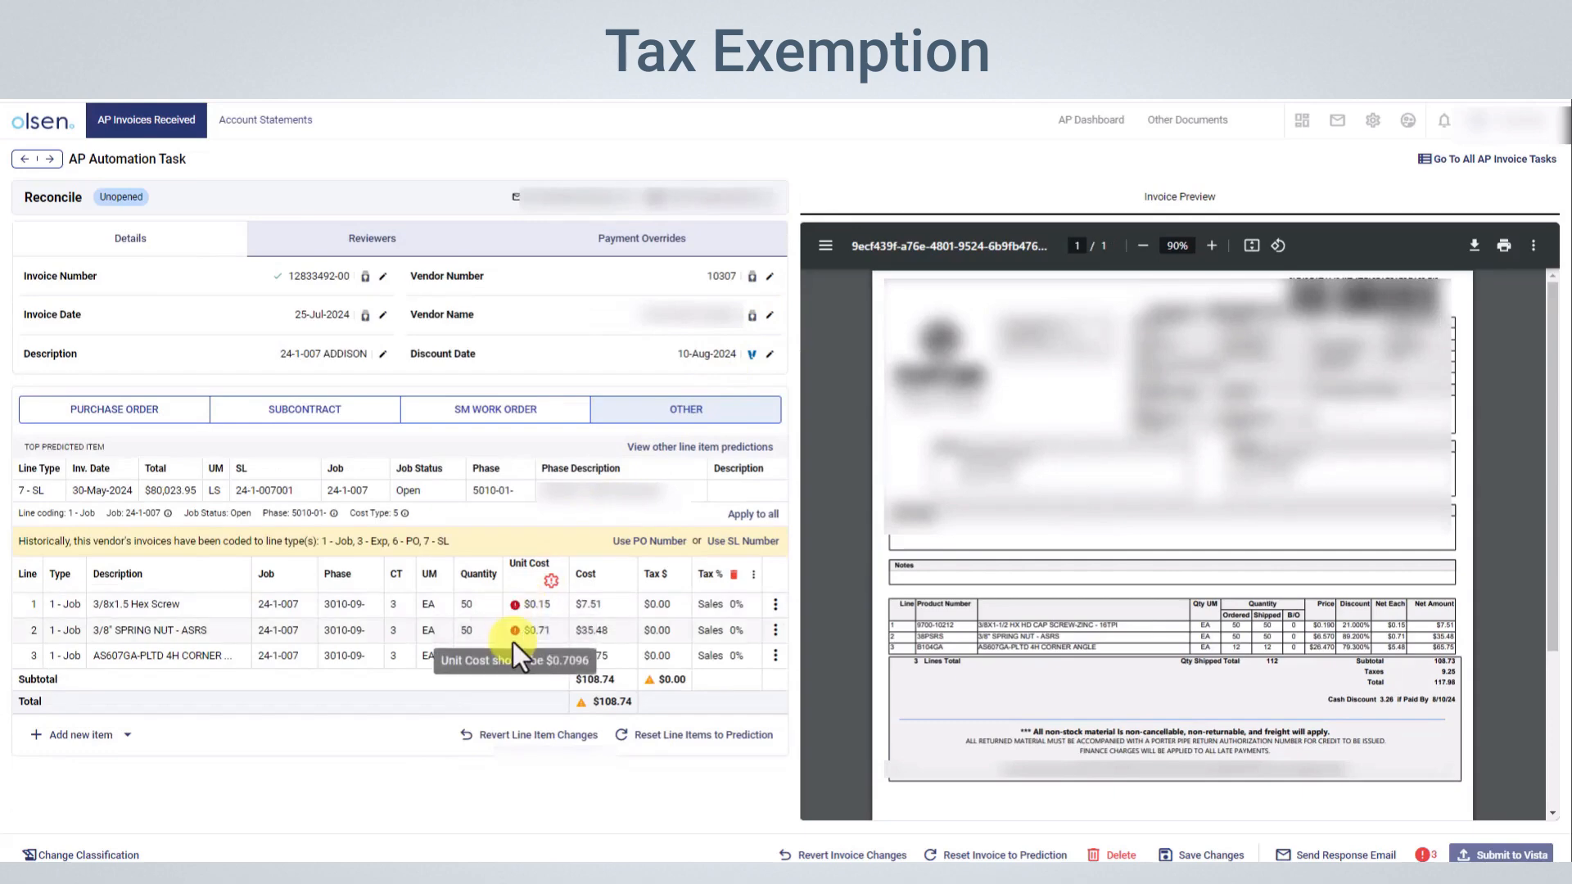
left_click(551, 580)
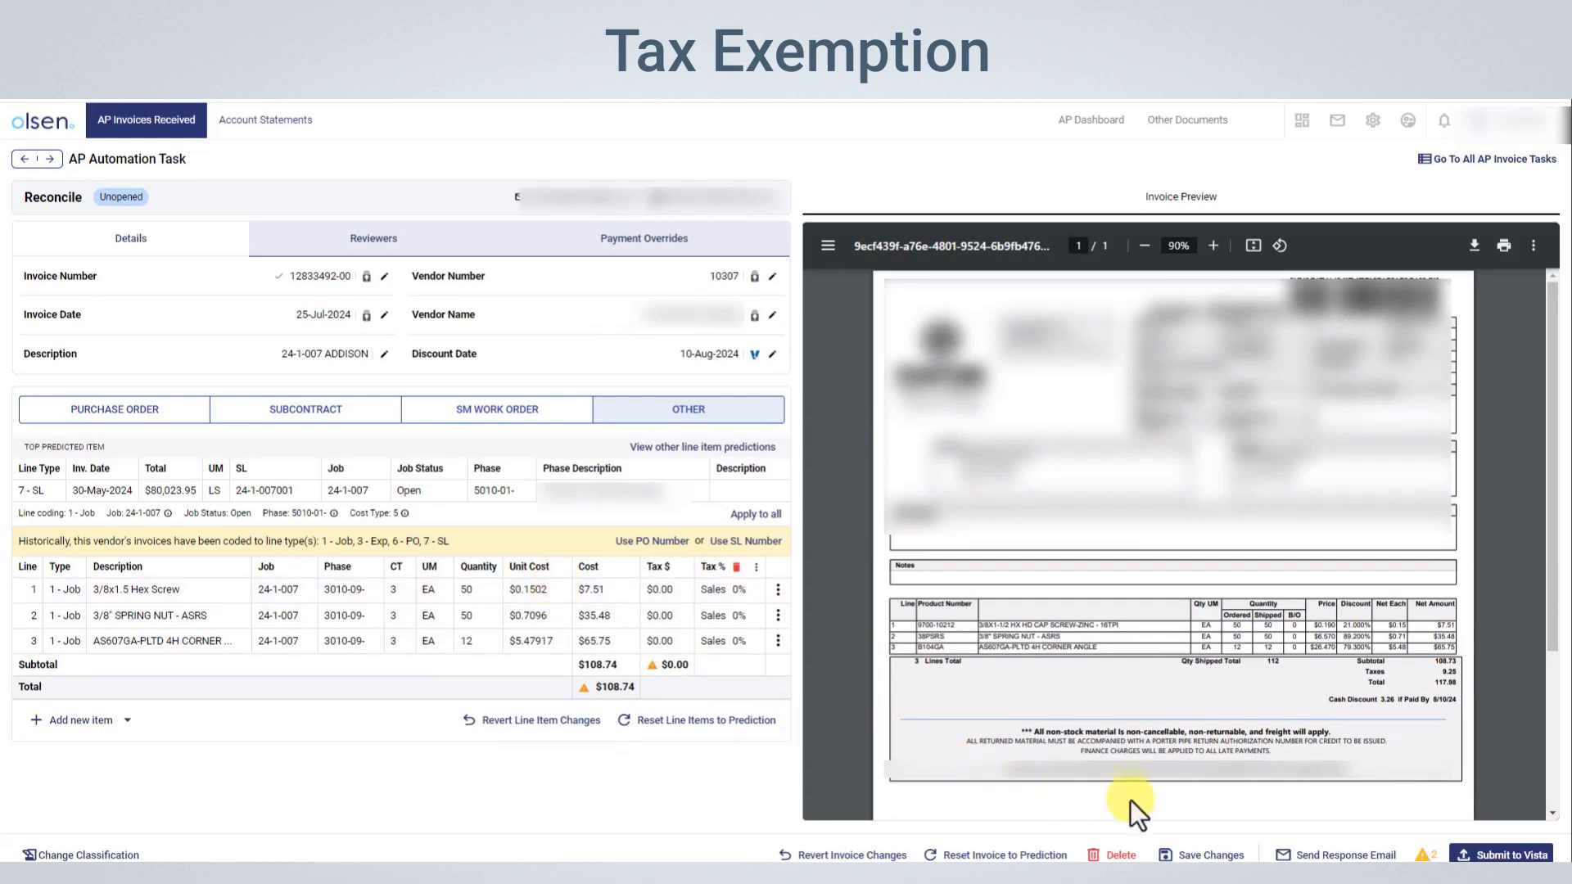
Create a Tax Exemption response email to the vendor and open its recipient address choices
left_click(1326, 854)
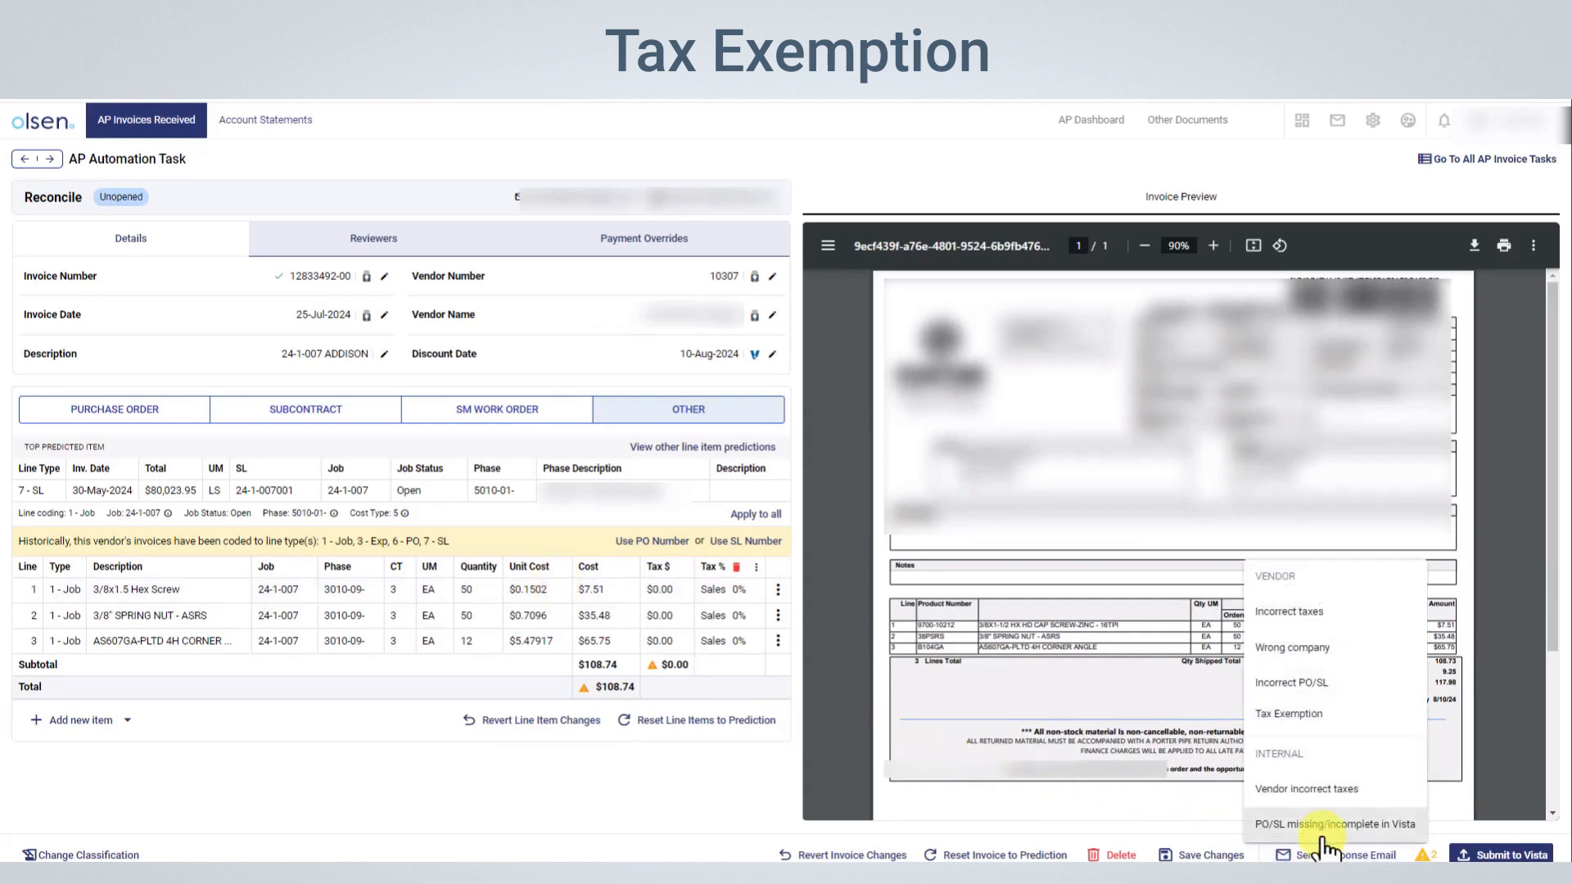
left_click(1300, 724)
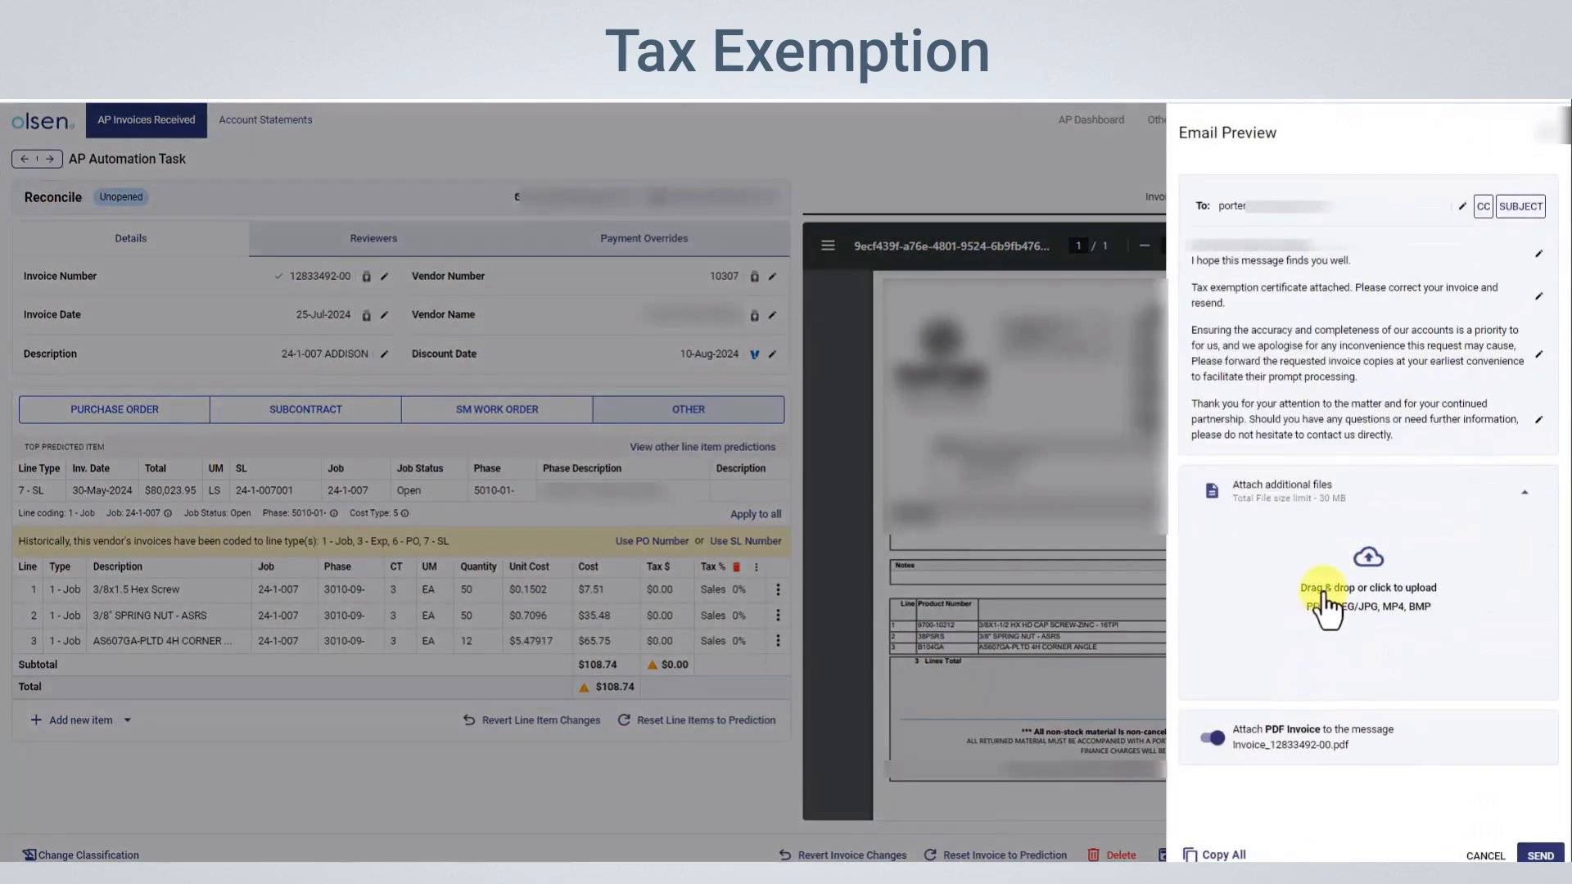
left_click(1301, 215)
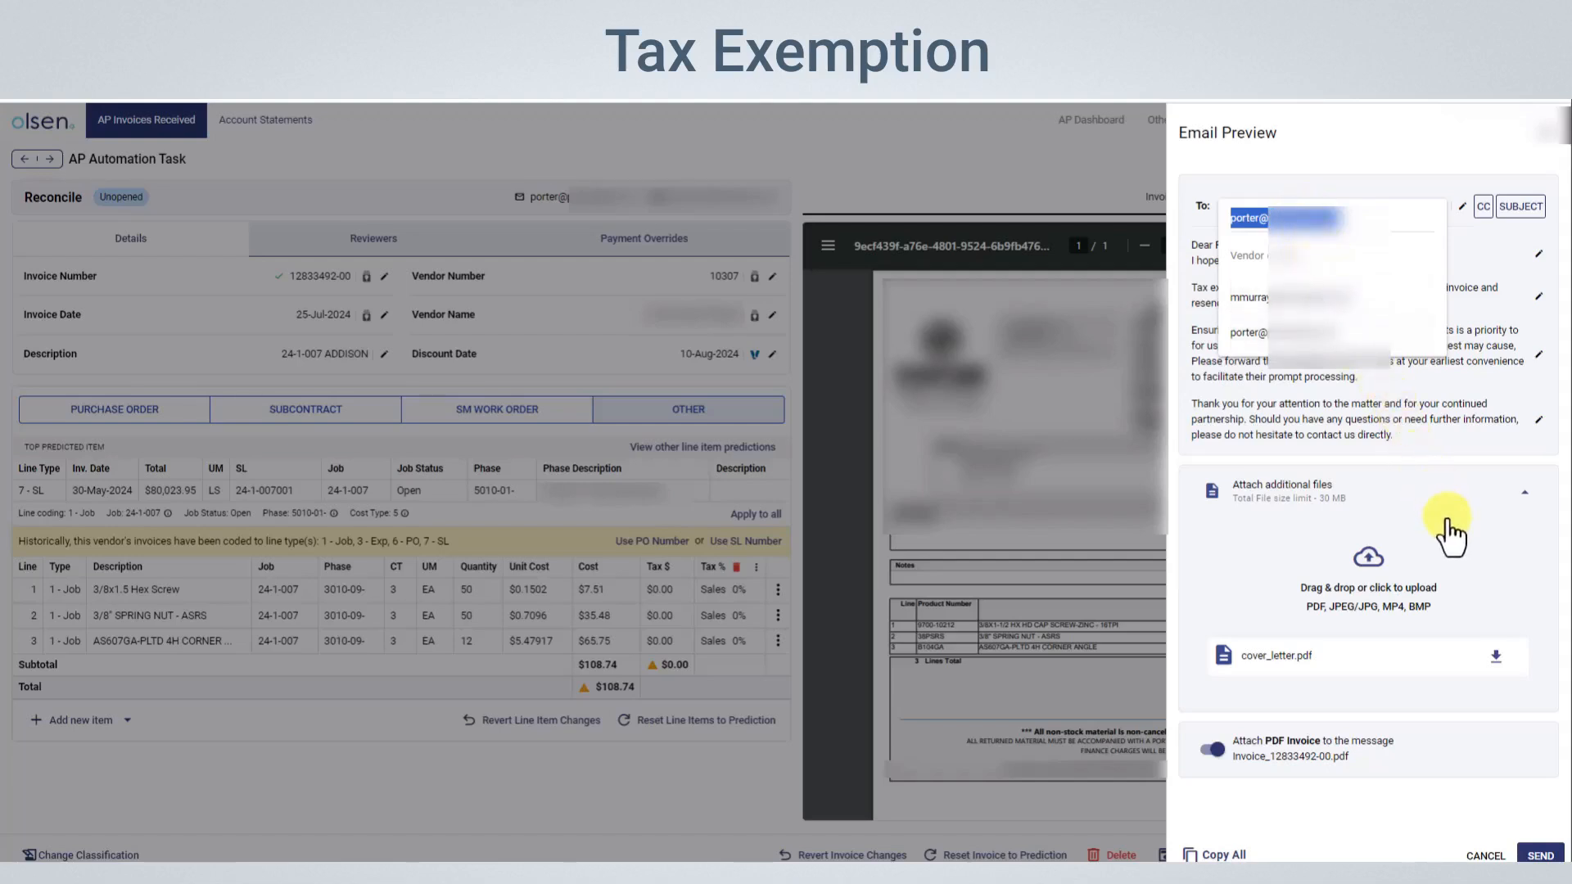
Download the attached cover_letter.pdf from the email preview and open it for viewing
left_click(1498, 663)
left_click(1289, 131)
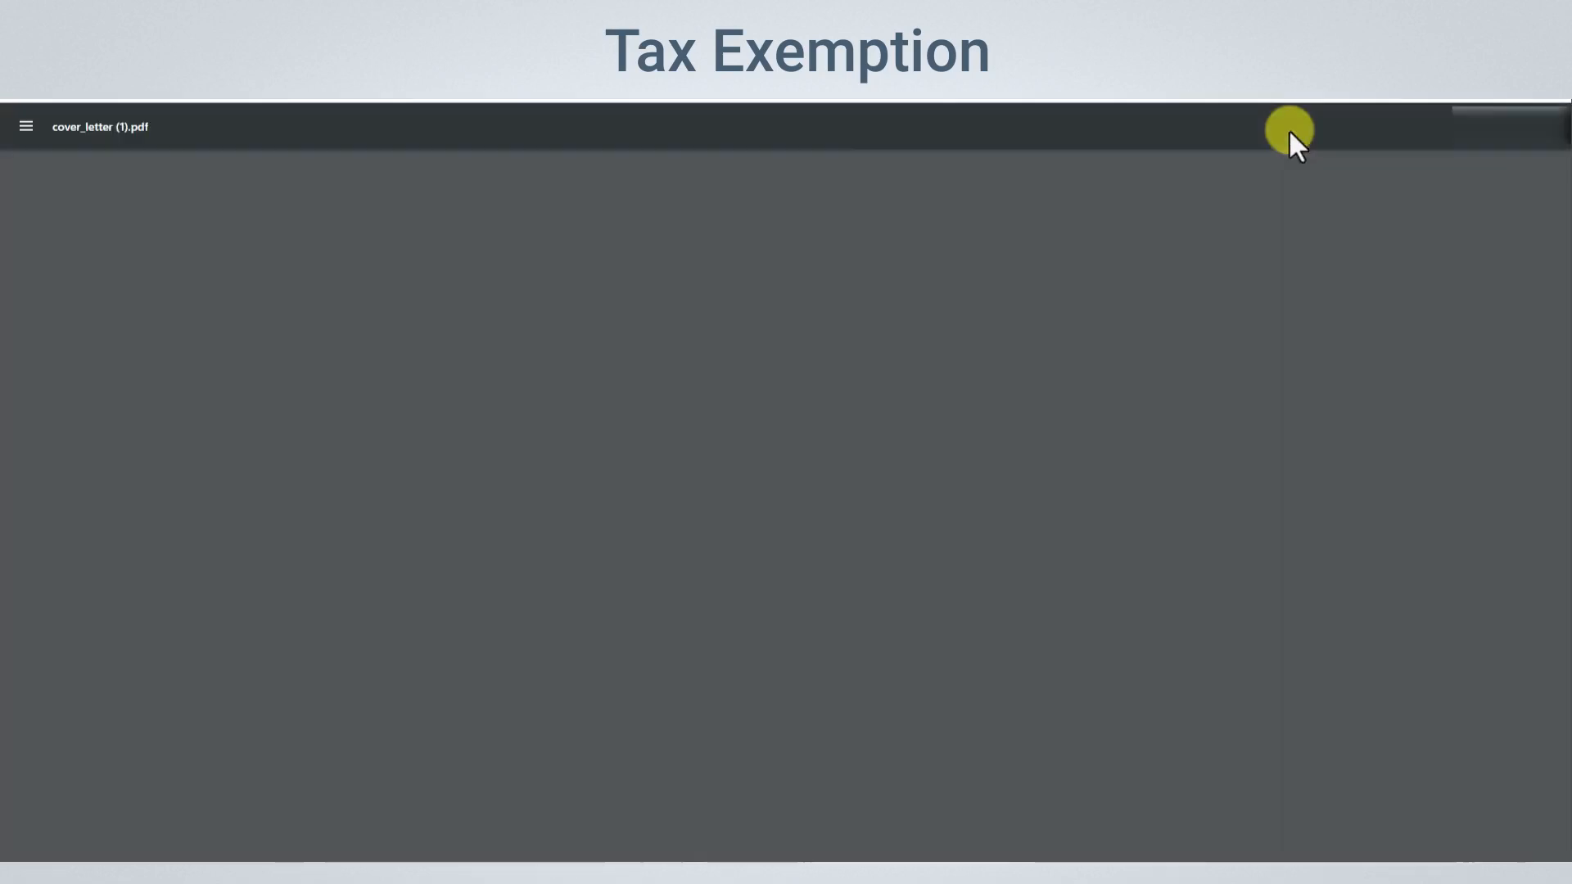
Leave the opened cover letter and open the row options of the 3/4 Type L copper tubing invoice line
left_click(304, 105)
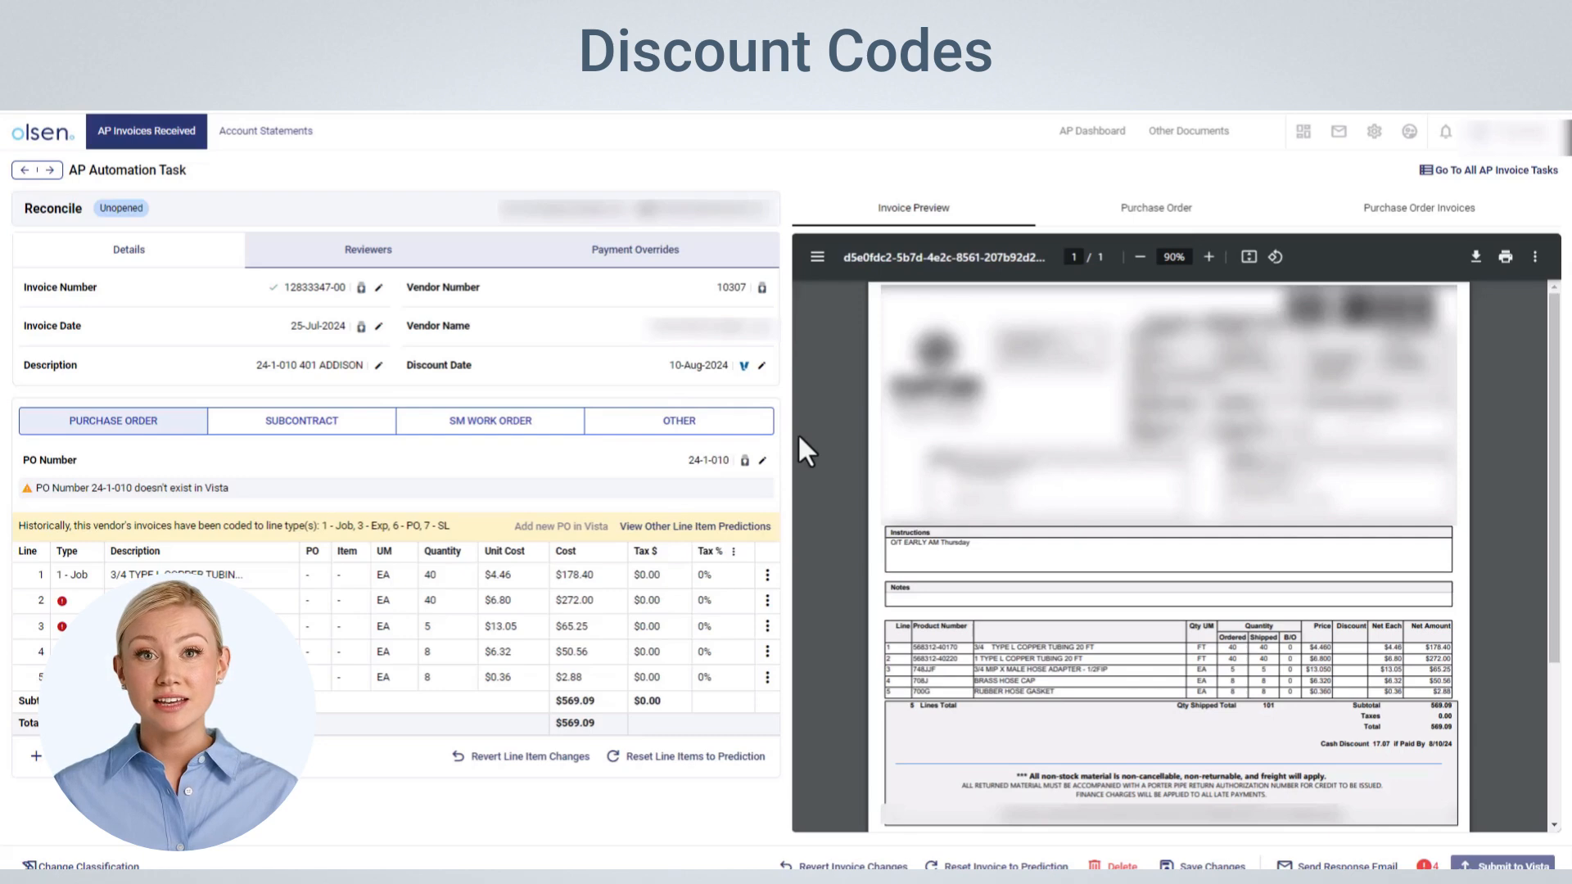
left_click(766, 577)
left_click(742, 610)
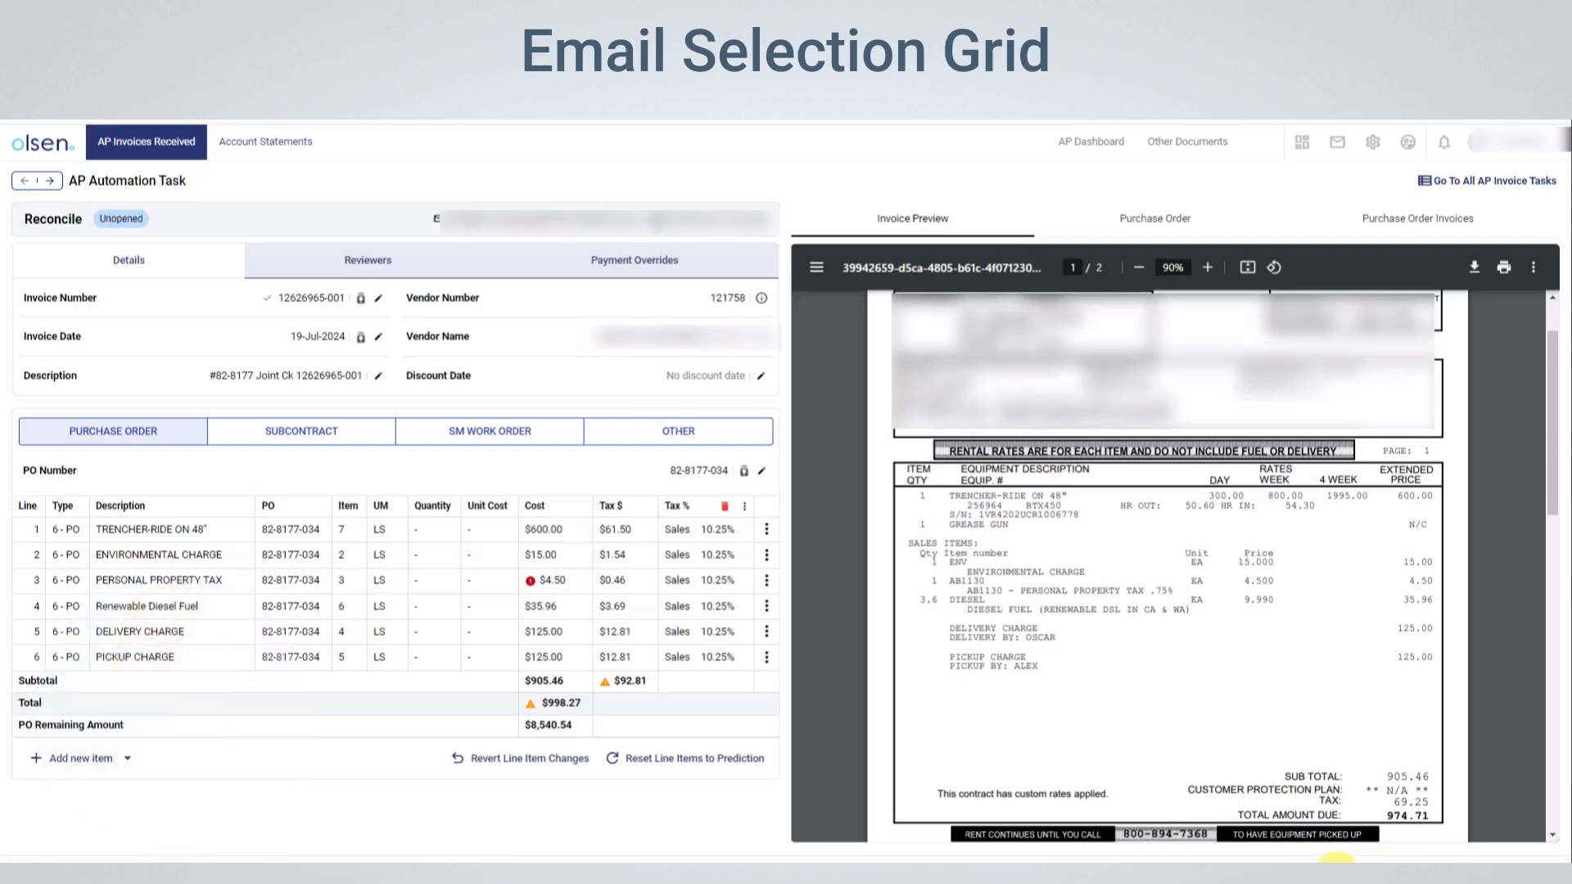
Start a response email about missing PO/SL coding and select the PO creator and the job's PM as recipients
left_click(1336, 857)
left_click(1328, 848)
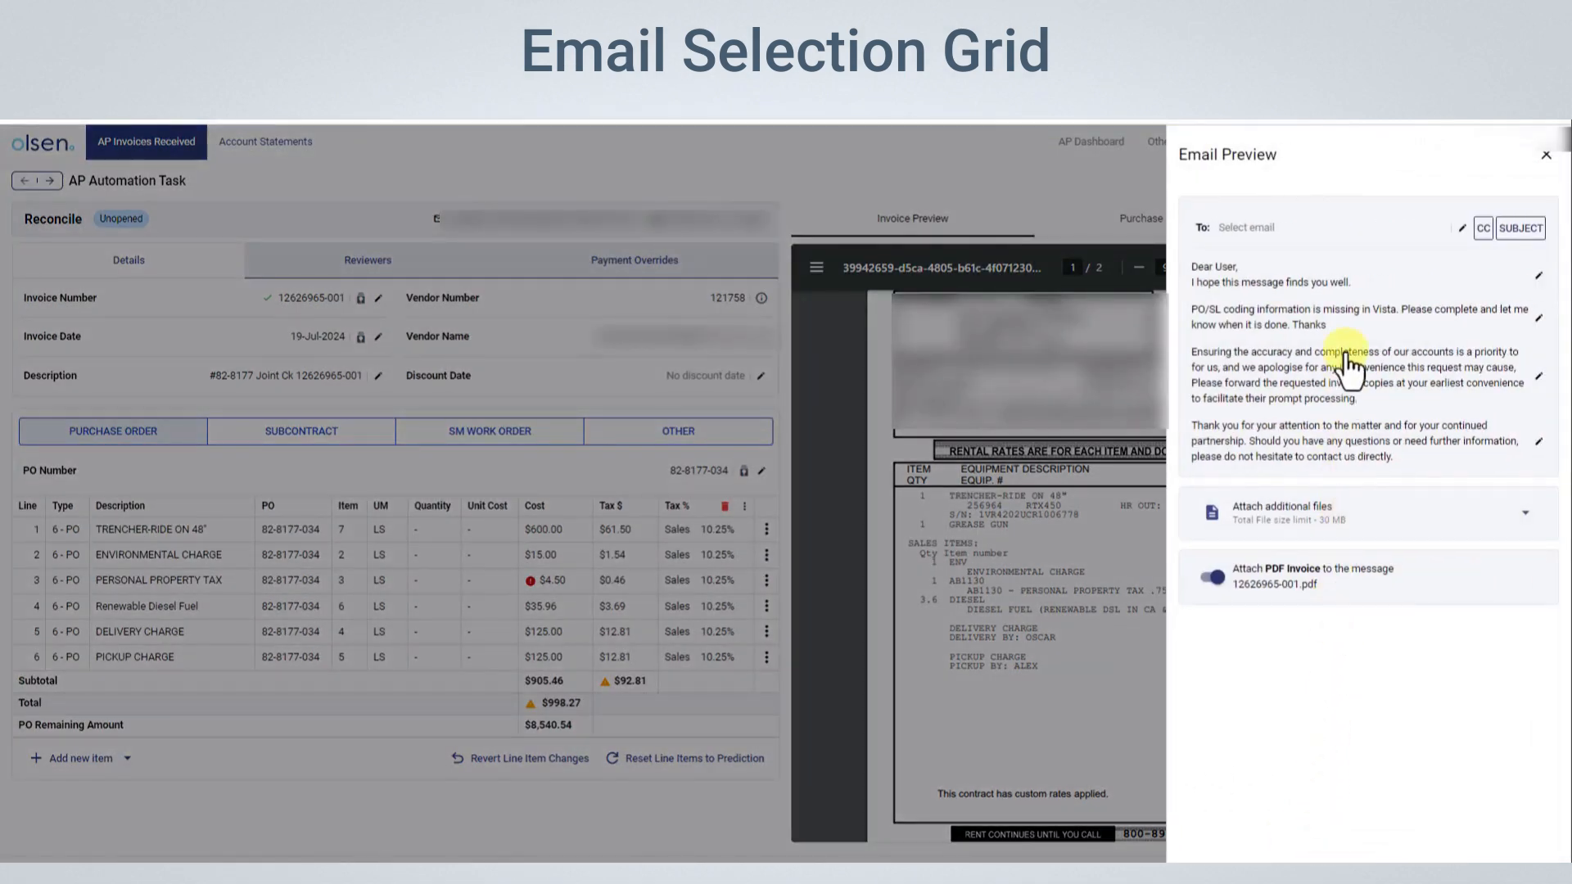
left_click(1351, 240)
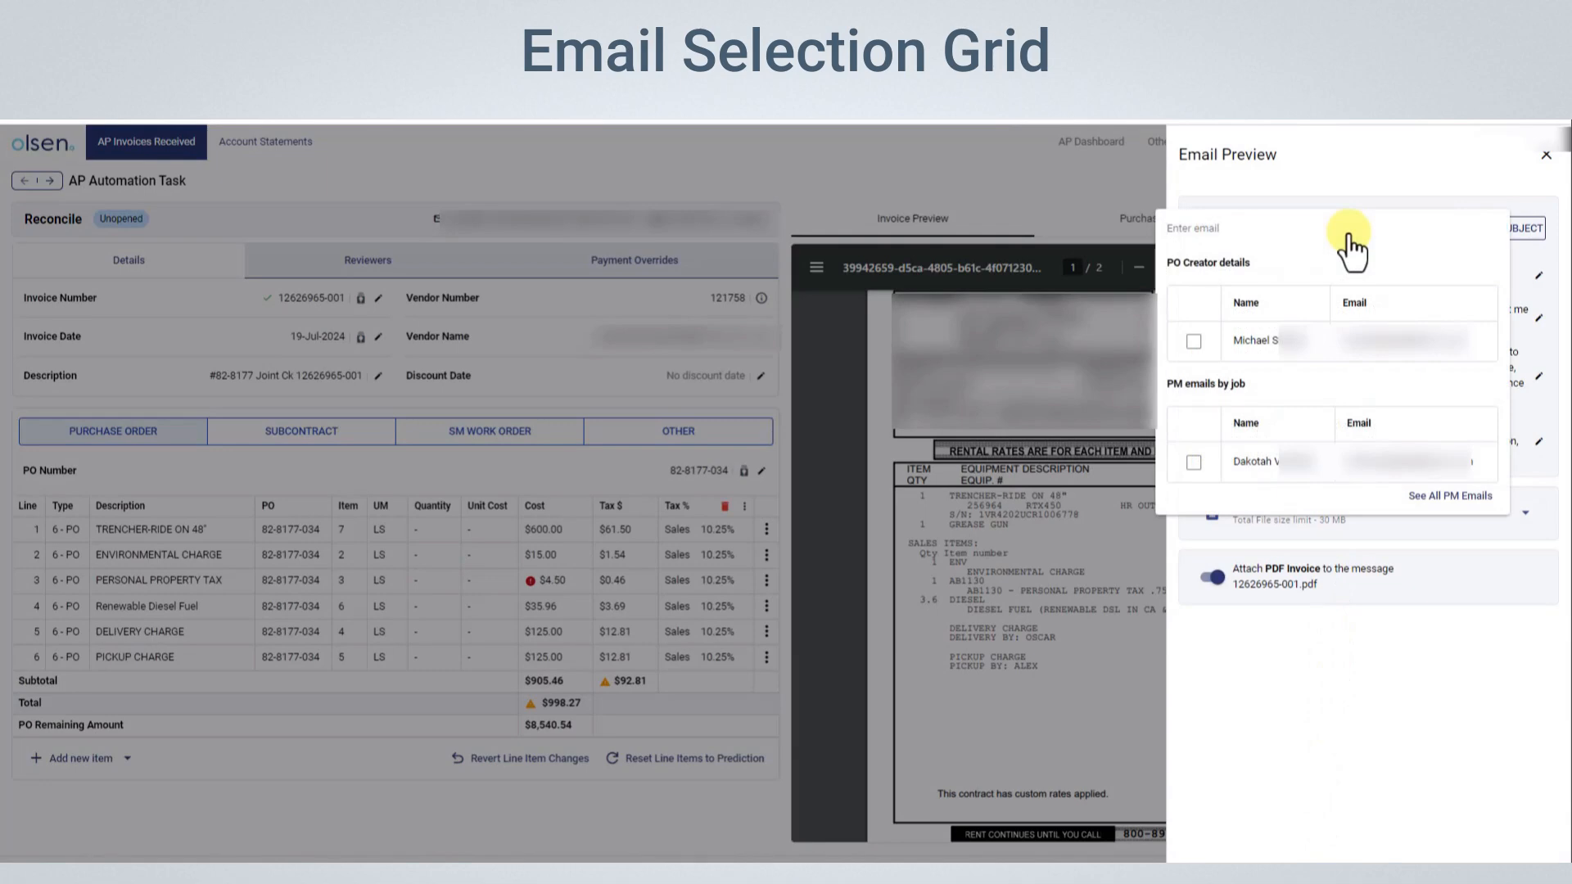
left_click(1193, 343)
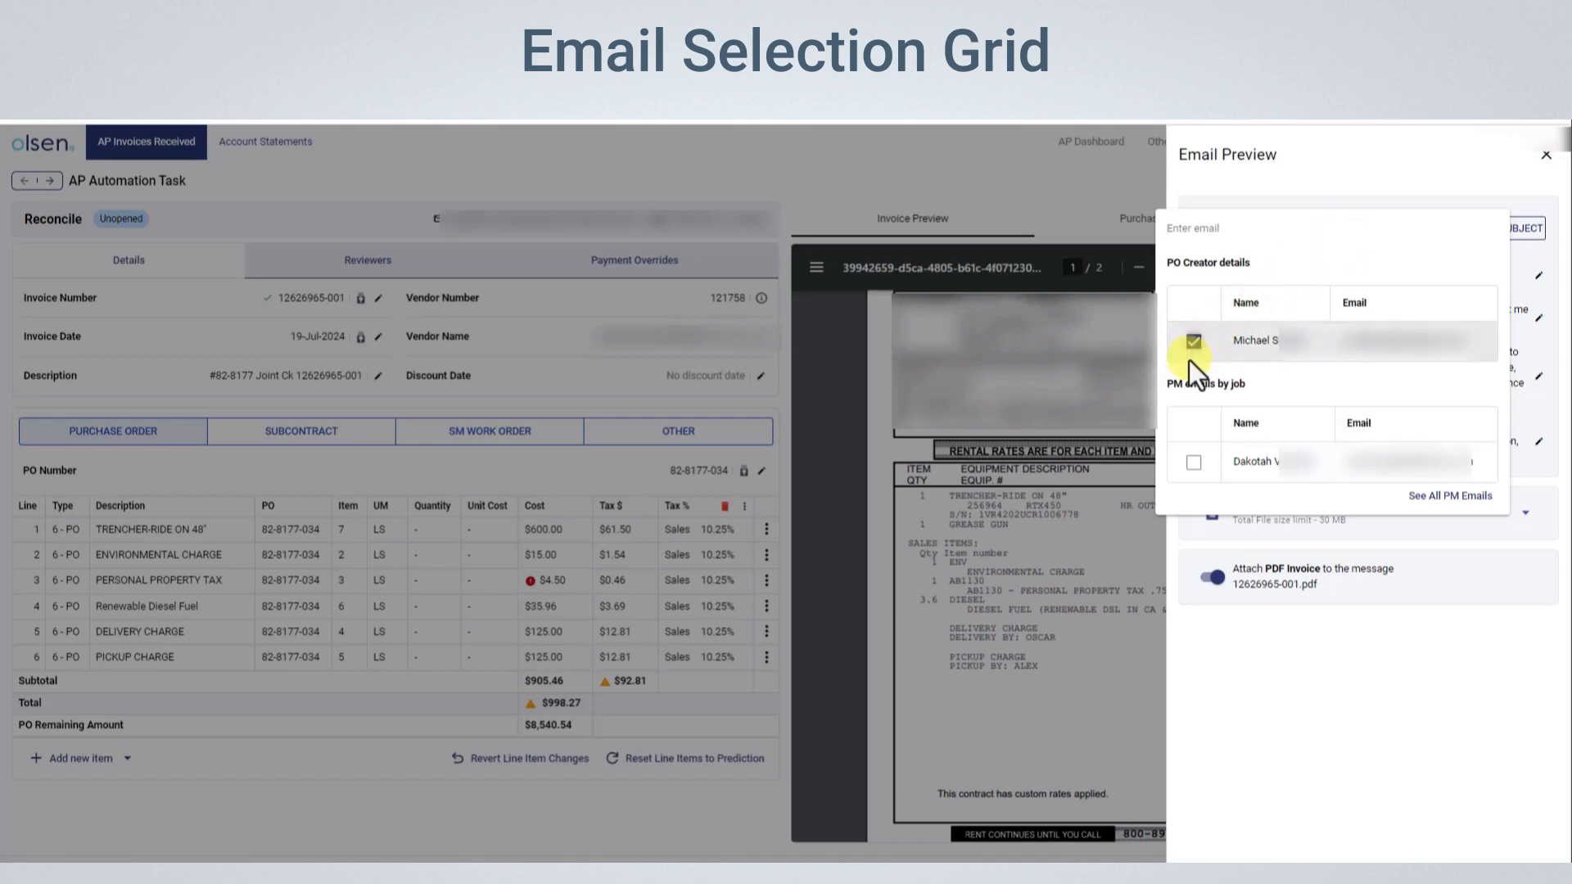
left_click(1194, 462)
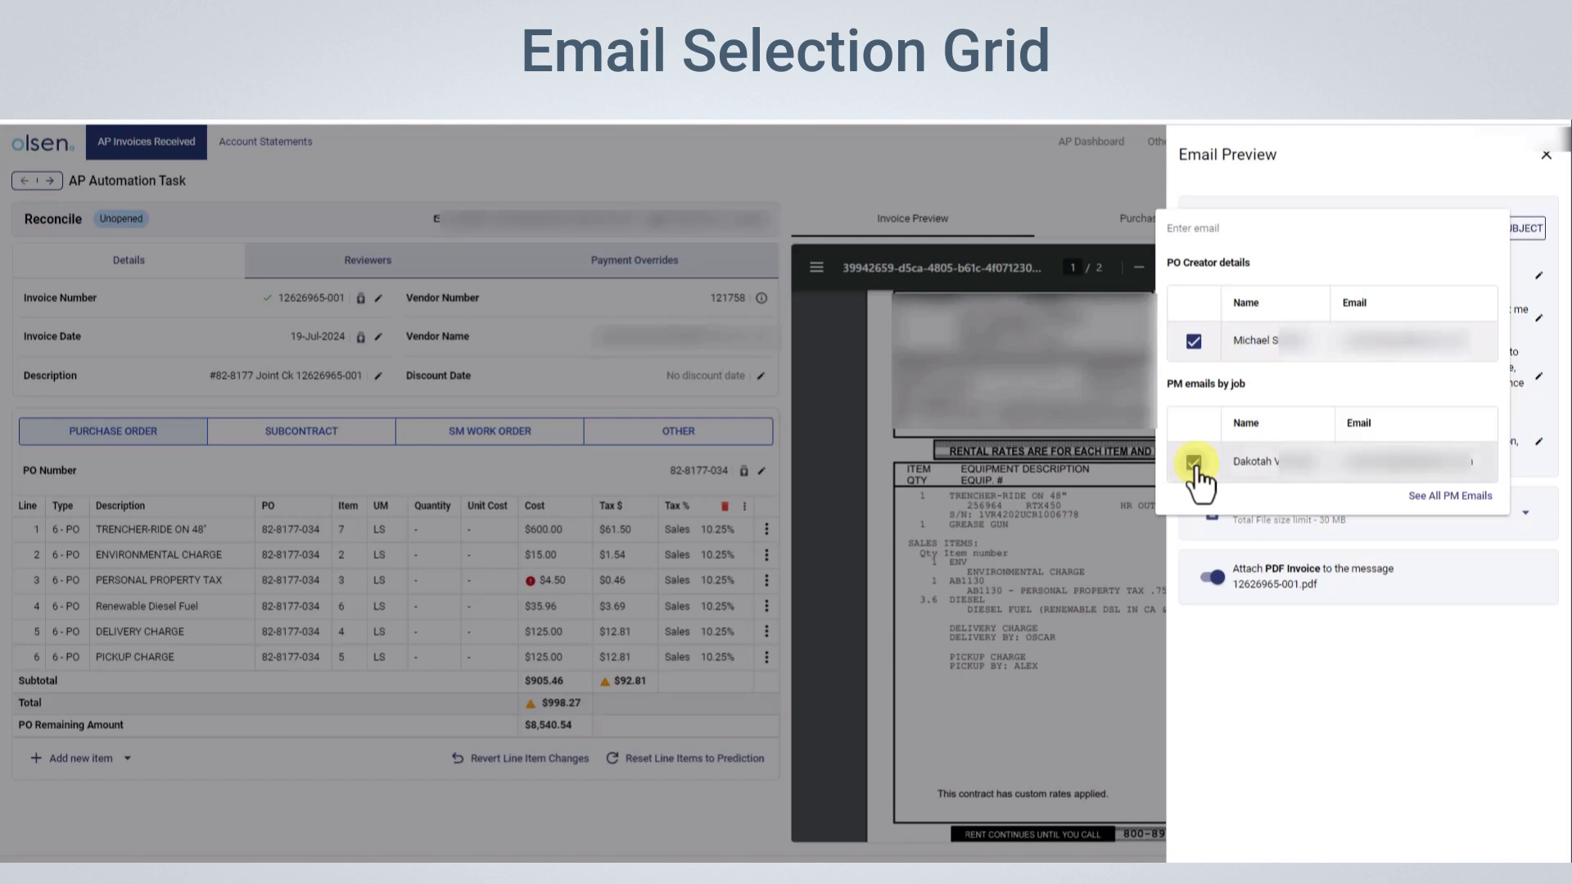
Expand the list of all PM emails and add the first listed project manager as a recipient
left_click(1446, 499)
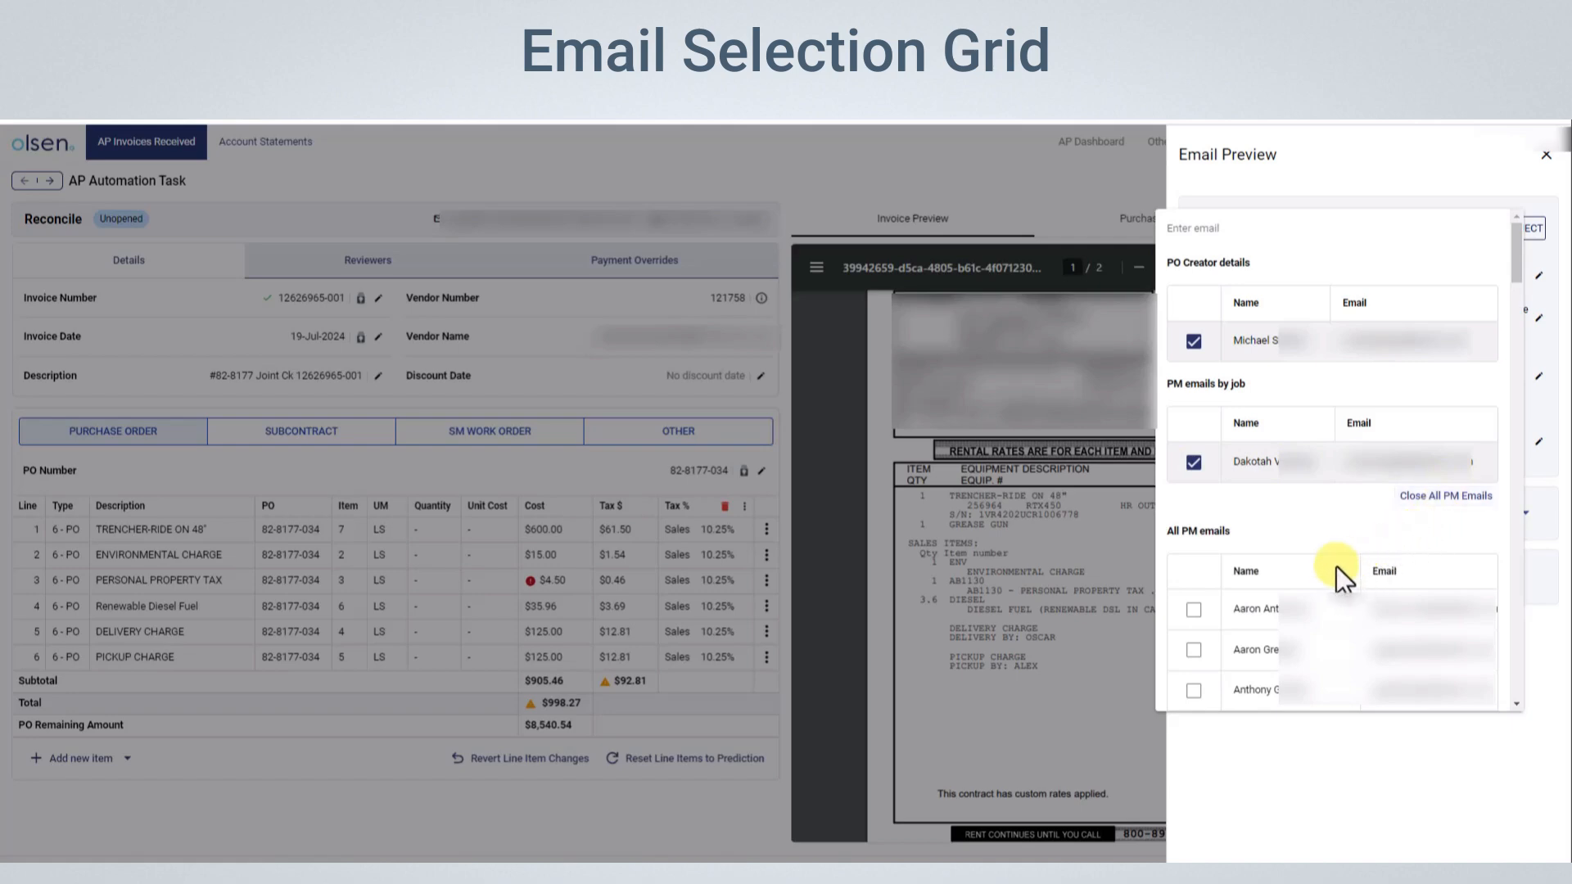
left_click(1193, 610)
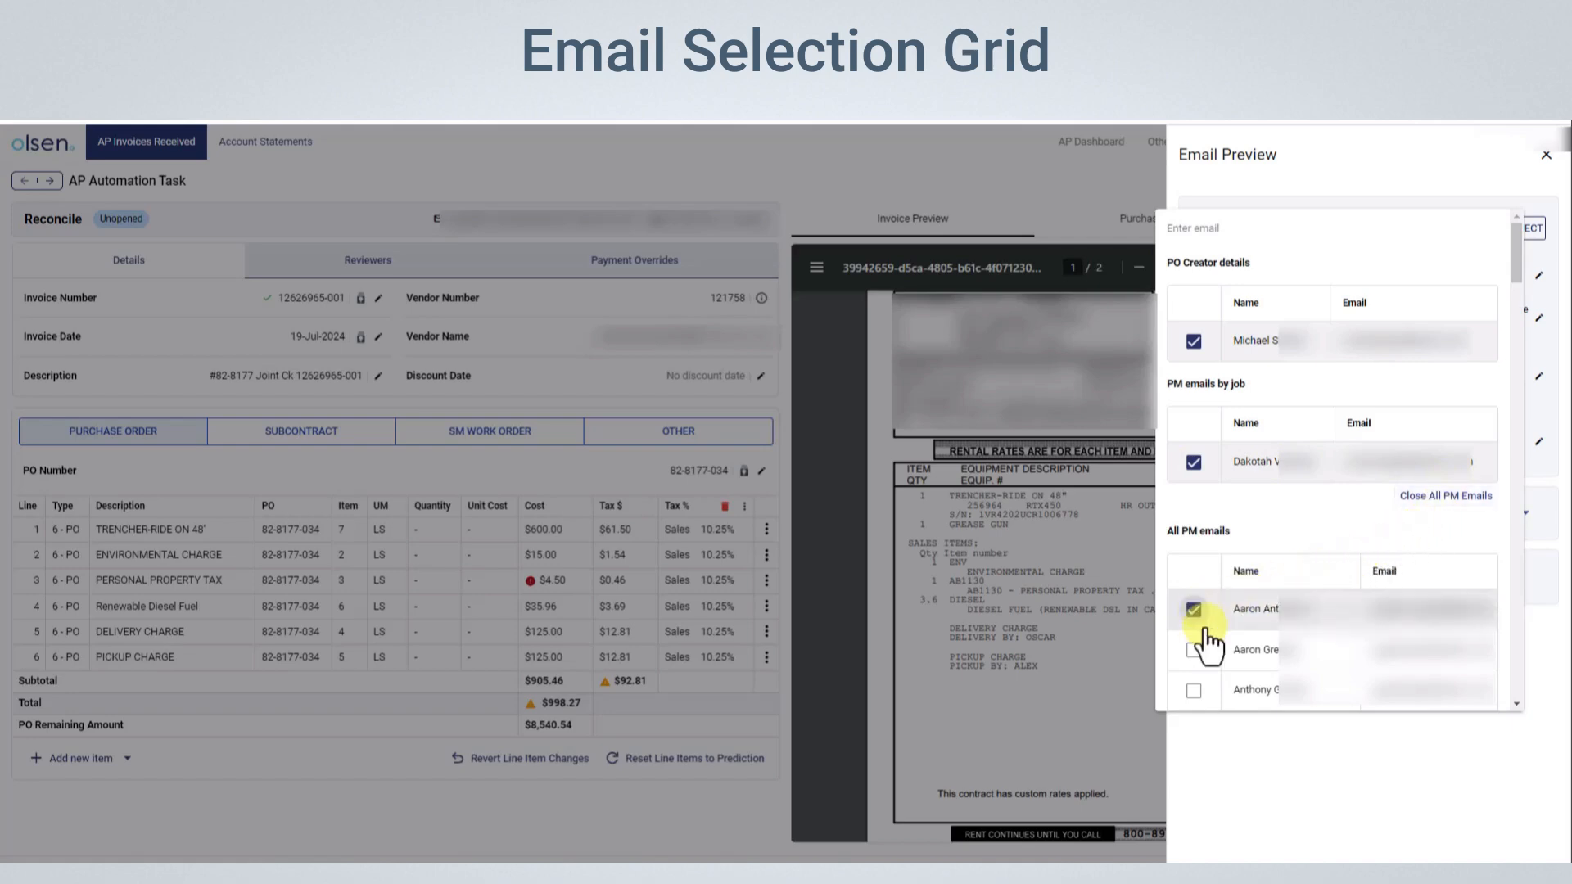
left_click(1262, 731)
Enter a test email address manually among the recipients and open the email's CC and subject fields
left_click(1243, 222)
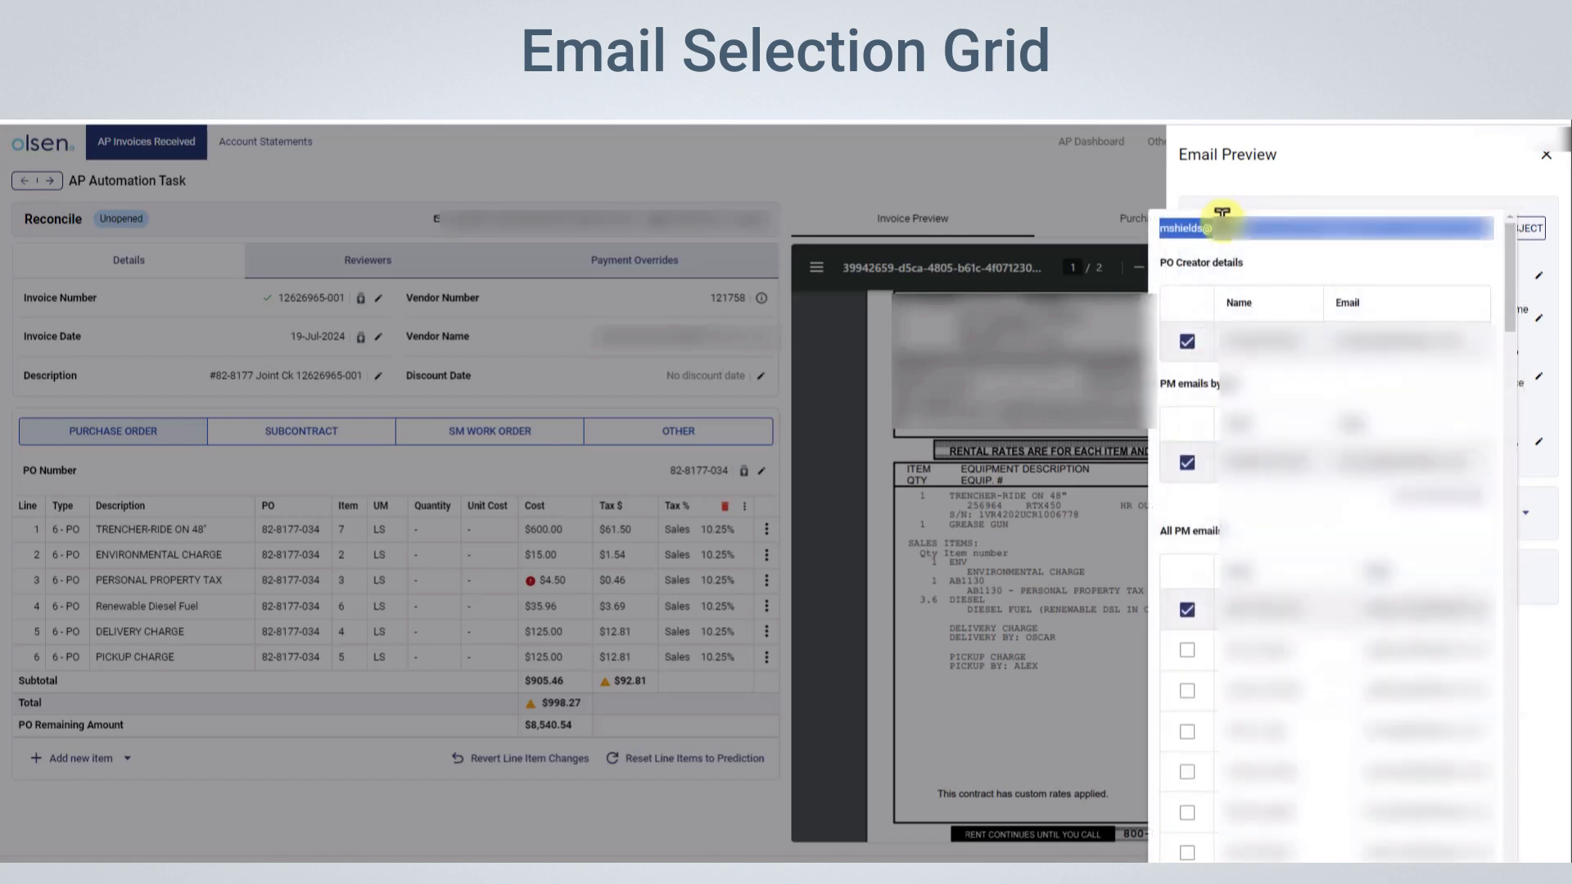
left_click(1161, 232)
type("test@123")
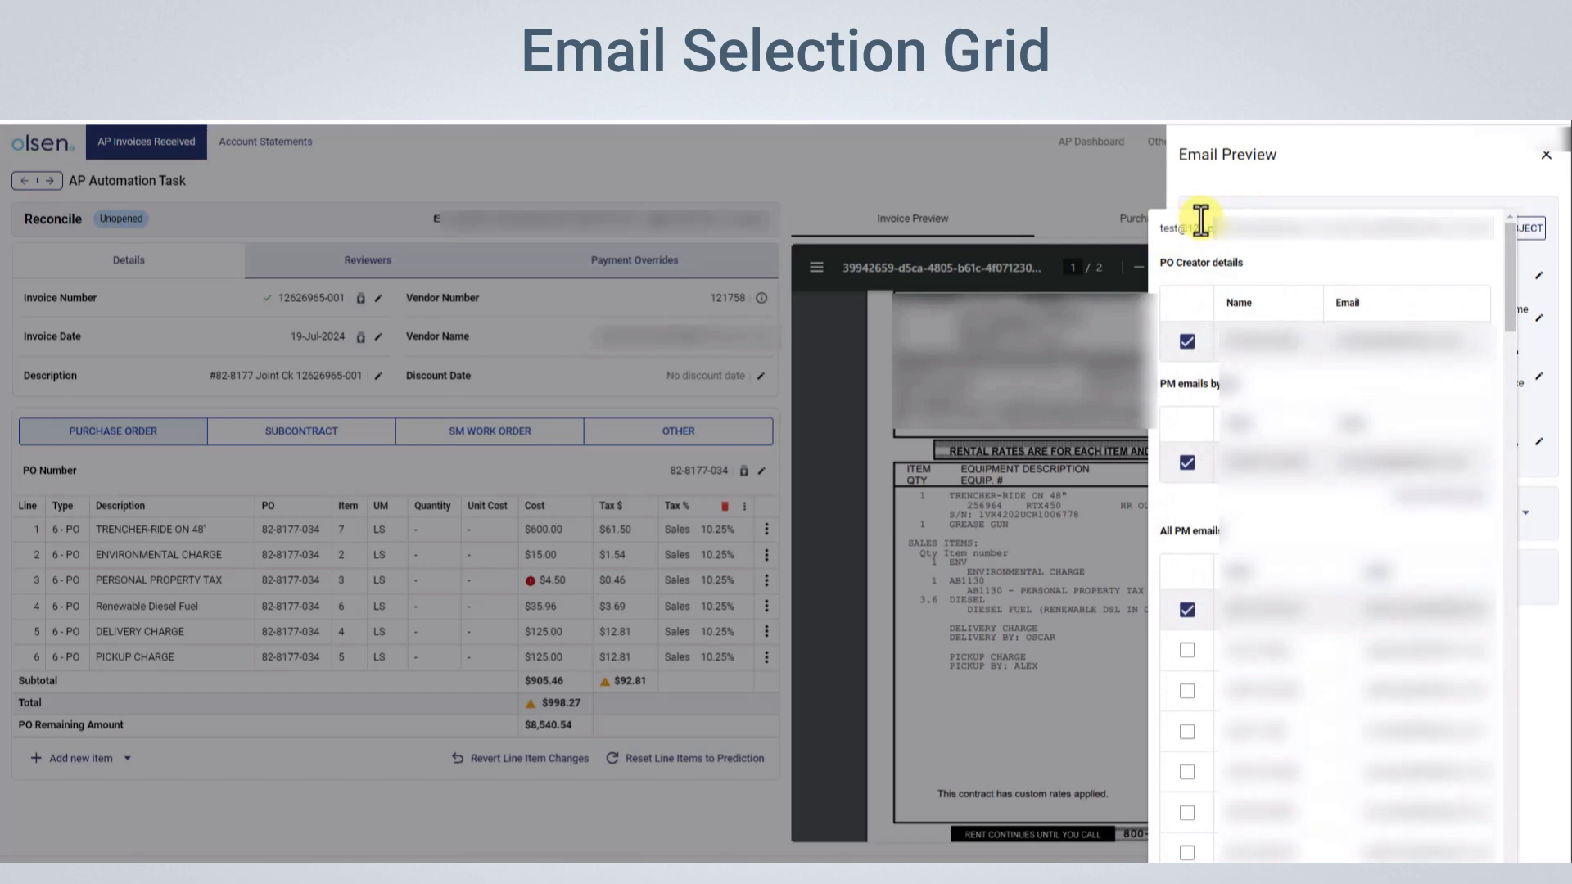
left_click(1200, 219)
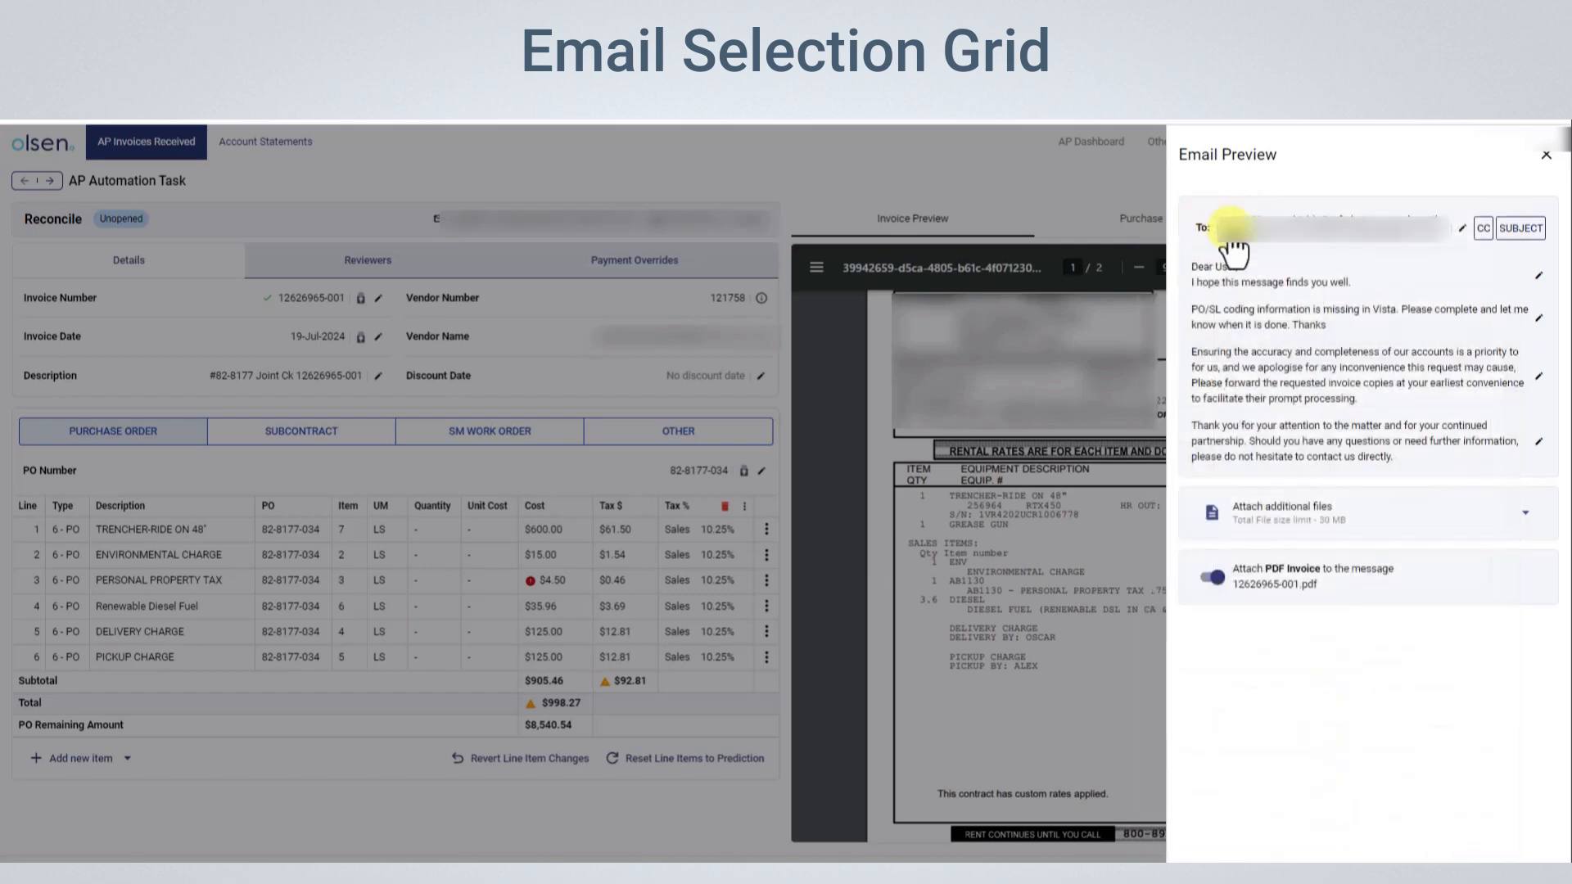
left_click(1483, 230)
left_click(1518, 230)
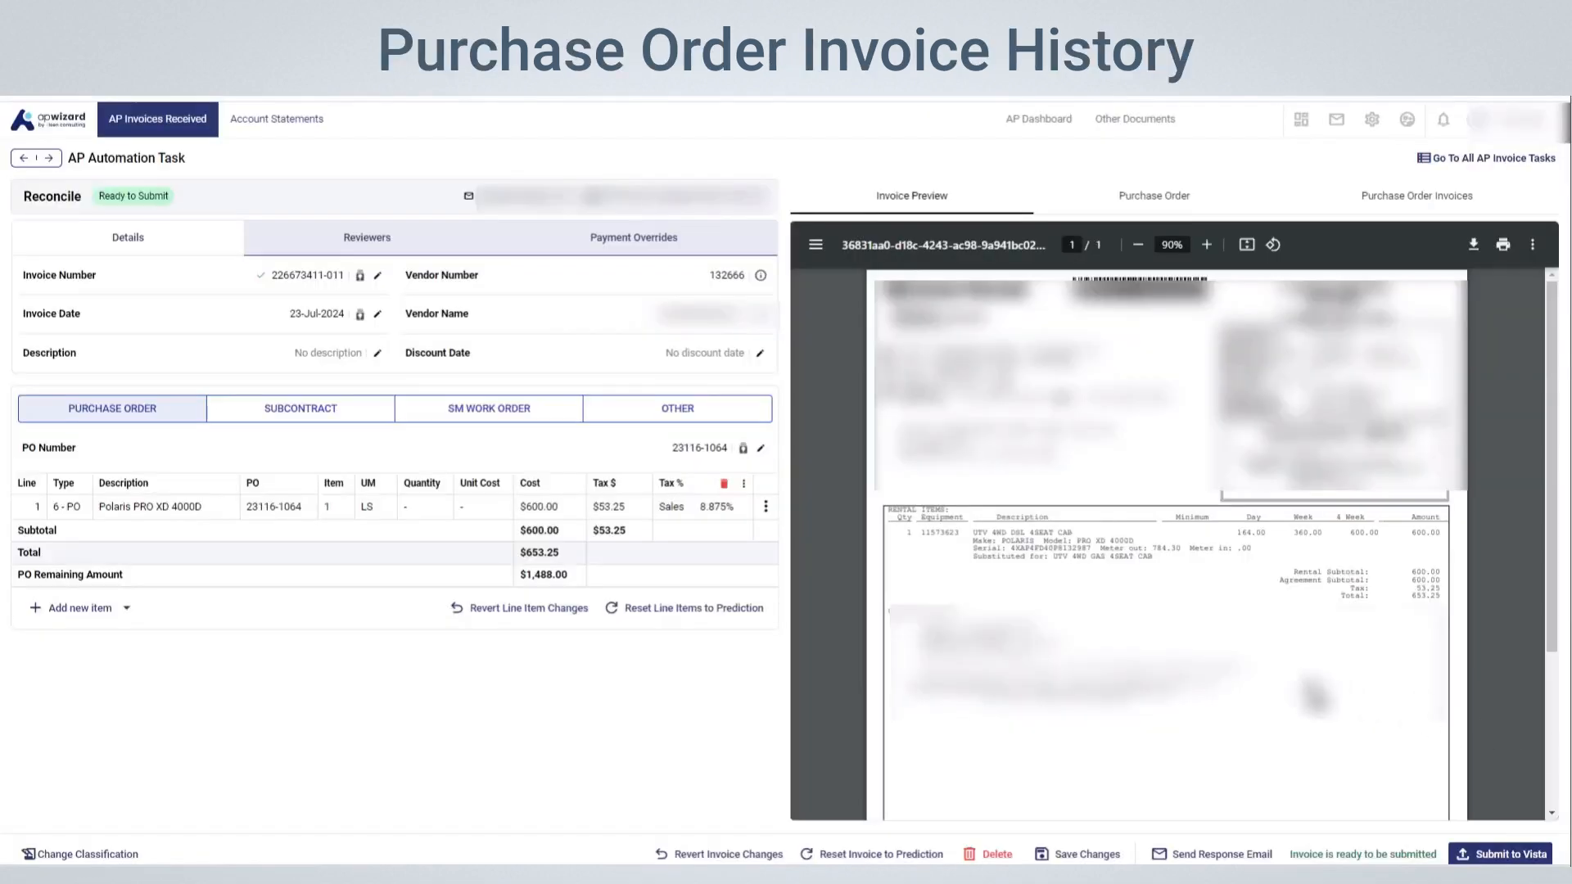
Examine the last five invoices coded to this invoice's purchase order, including their line items and amounts
left_click(1404, 214)
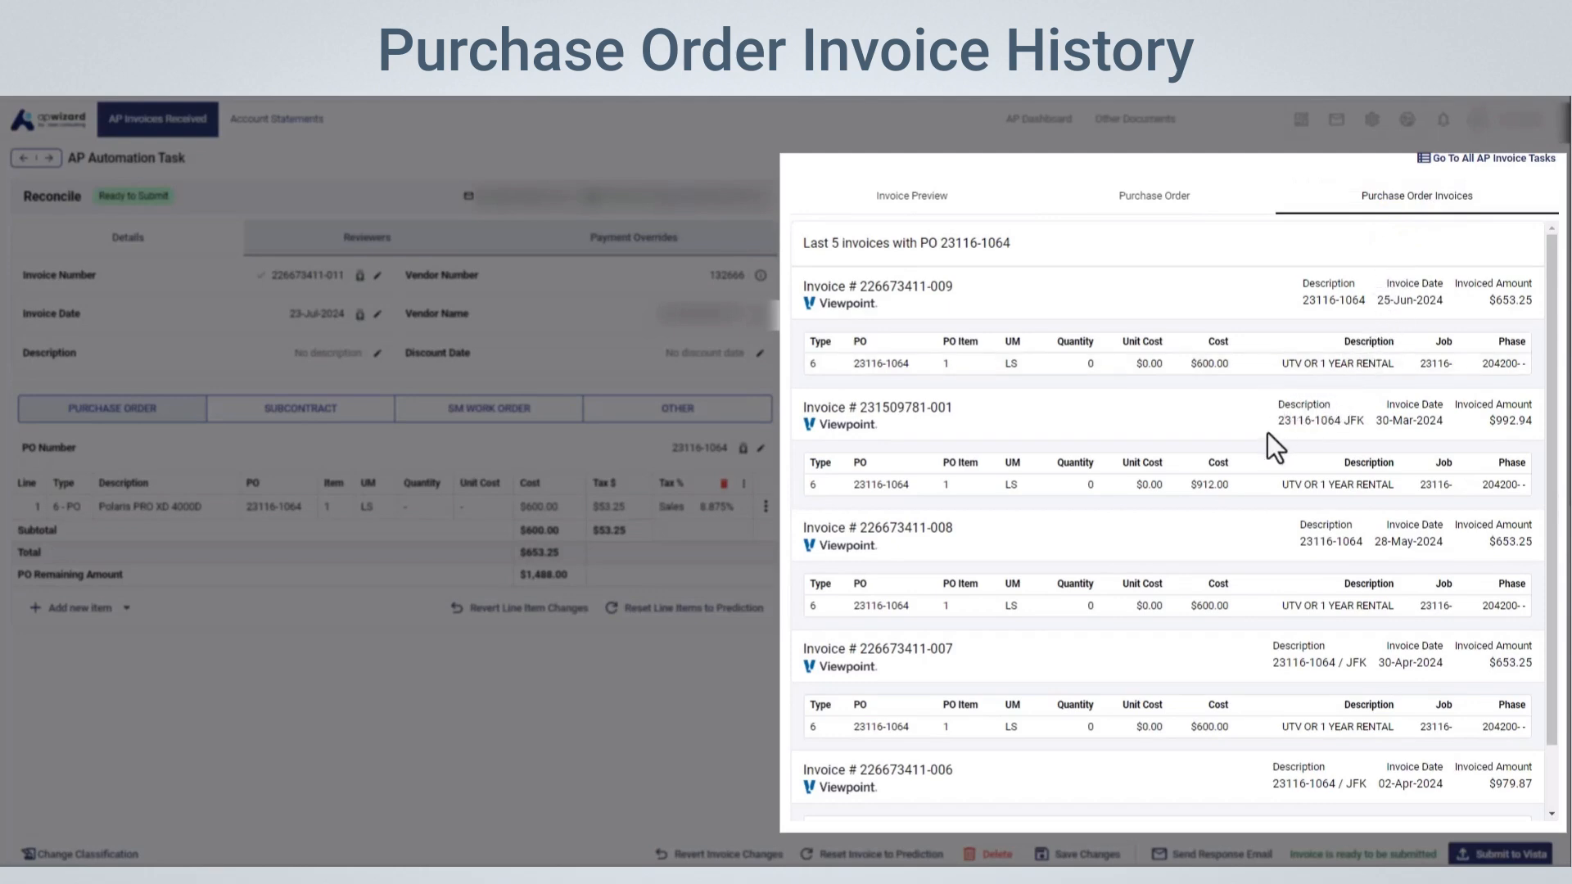
scroll(1262, 437, "down", 1)
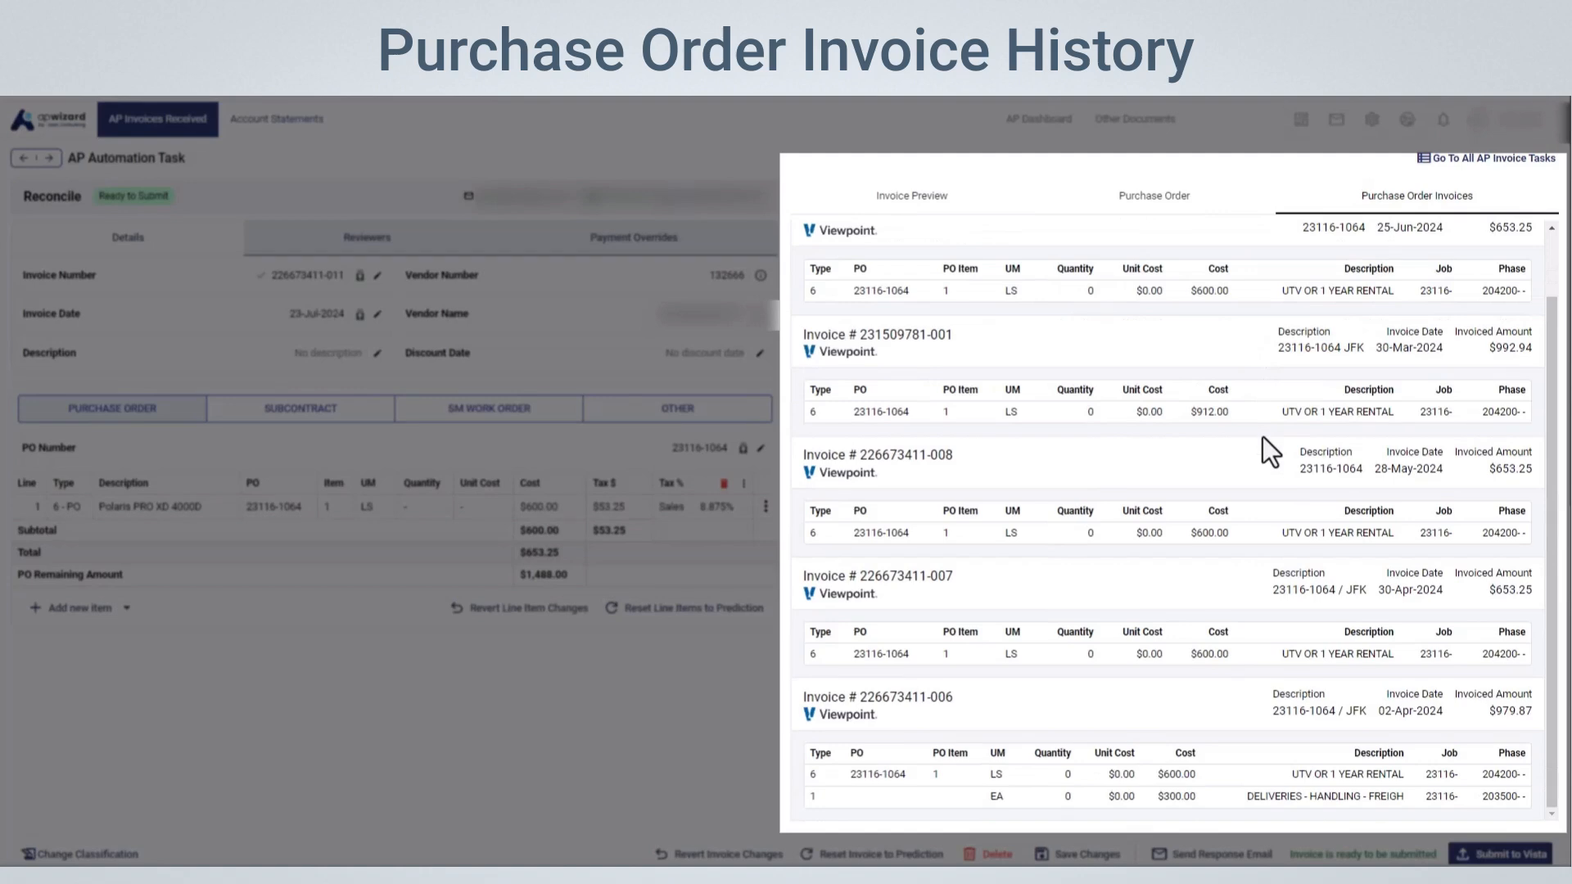
scroll(1262, 435, "up", 1)
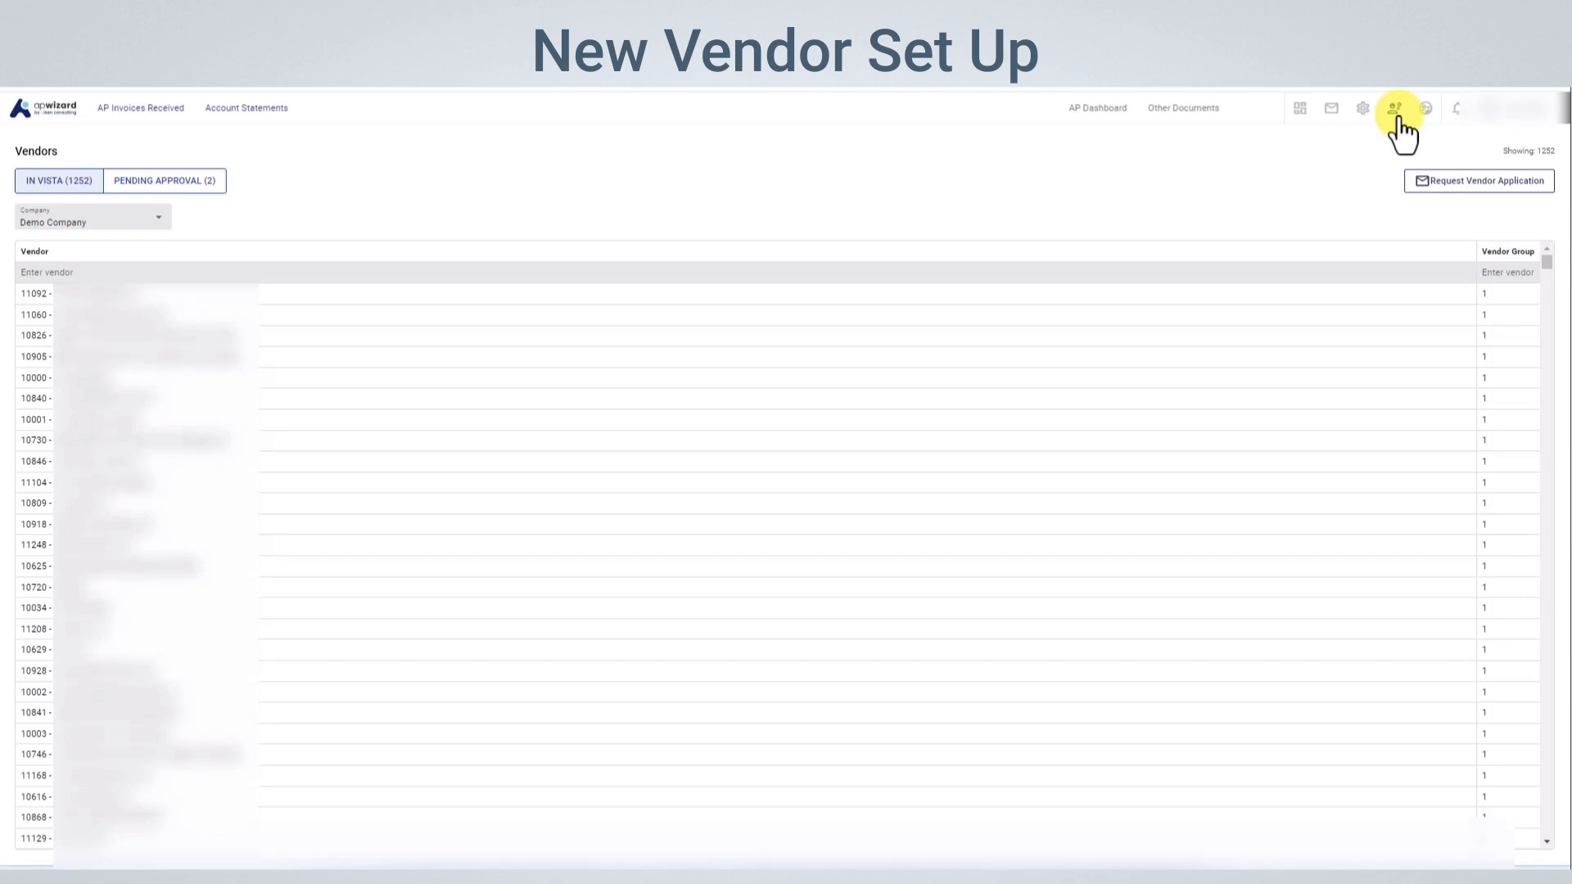
Send a vendor application request to Olsen Consulting, entering the company name and the vendor's email address
left_click(1424, 183)
left_click(1431, 201)
type("Olsen Consulting")
left_click(1485, 260)
key("ctrl+v")
key("Return")
left_click(1537, 847)
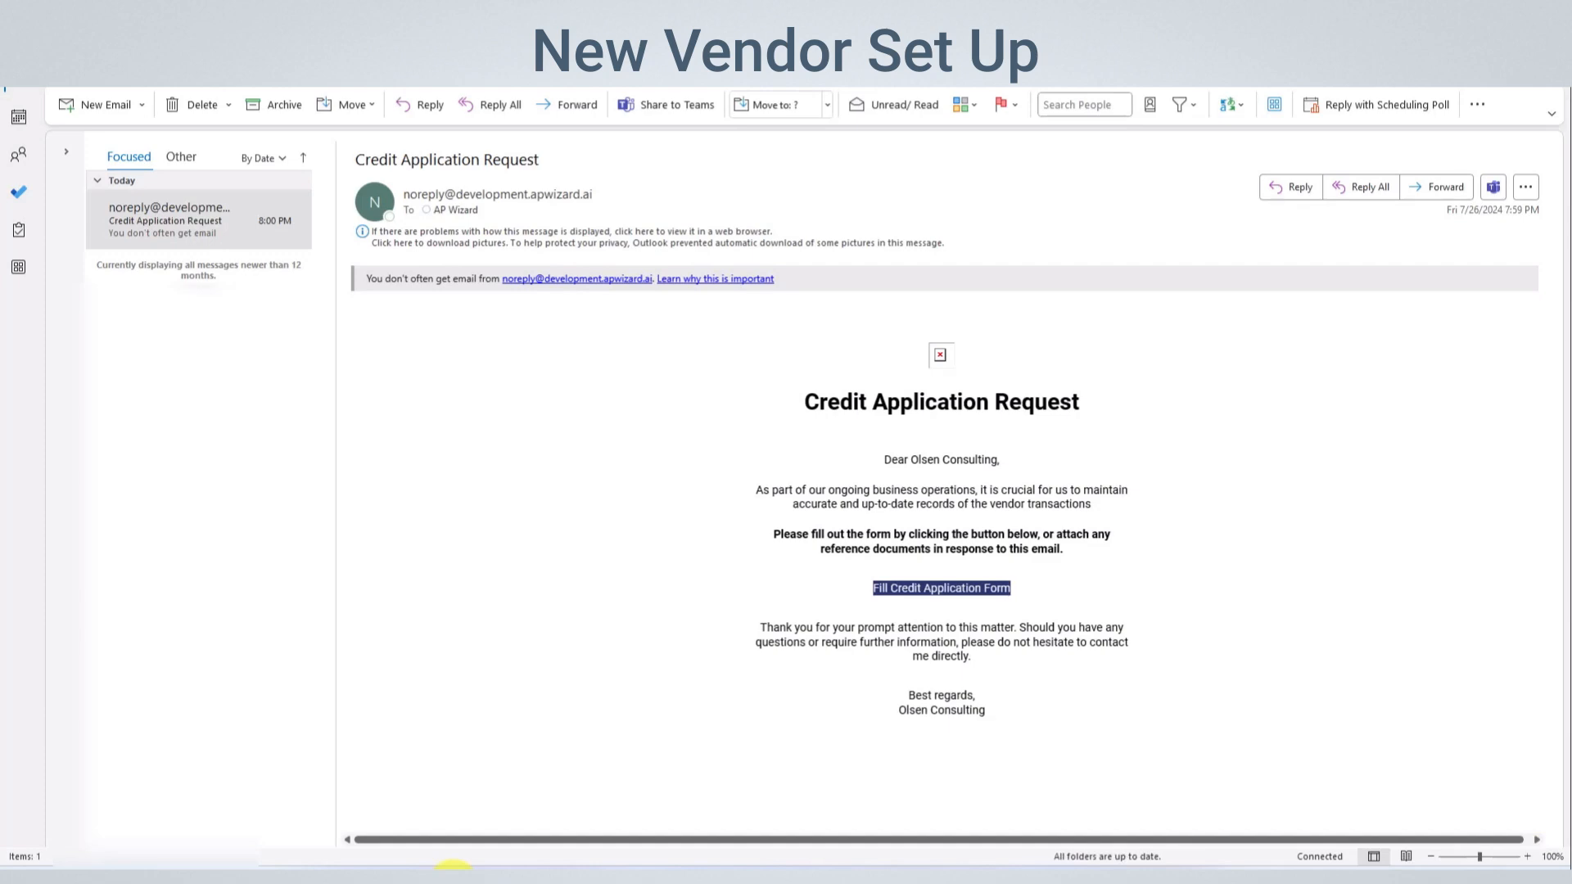
Open the credit application form from the request email and enter payment terms of 30 days, the phone number and the payee's name
left_click(902, 589)
left_click(503, 422)
type("30 days")
key("Tab")
type("123-456-7890")
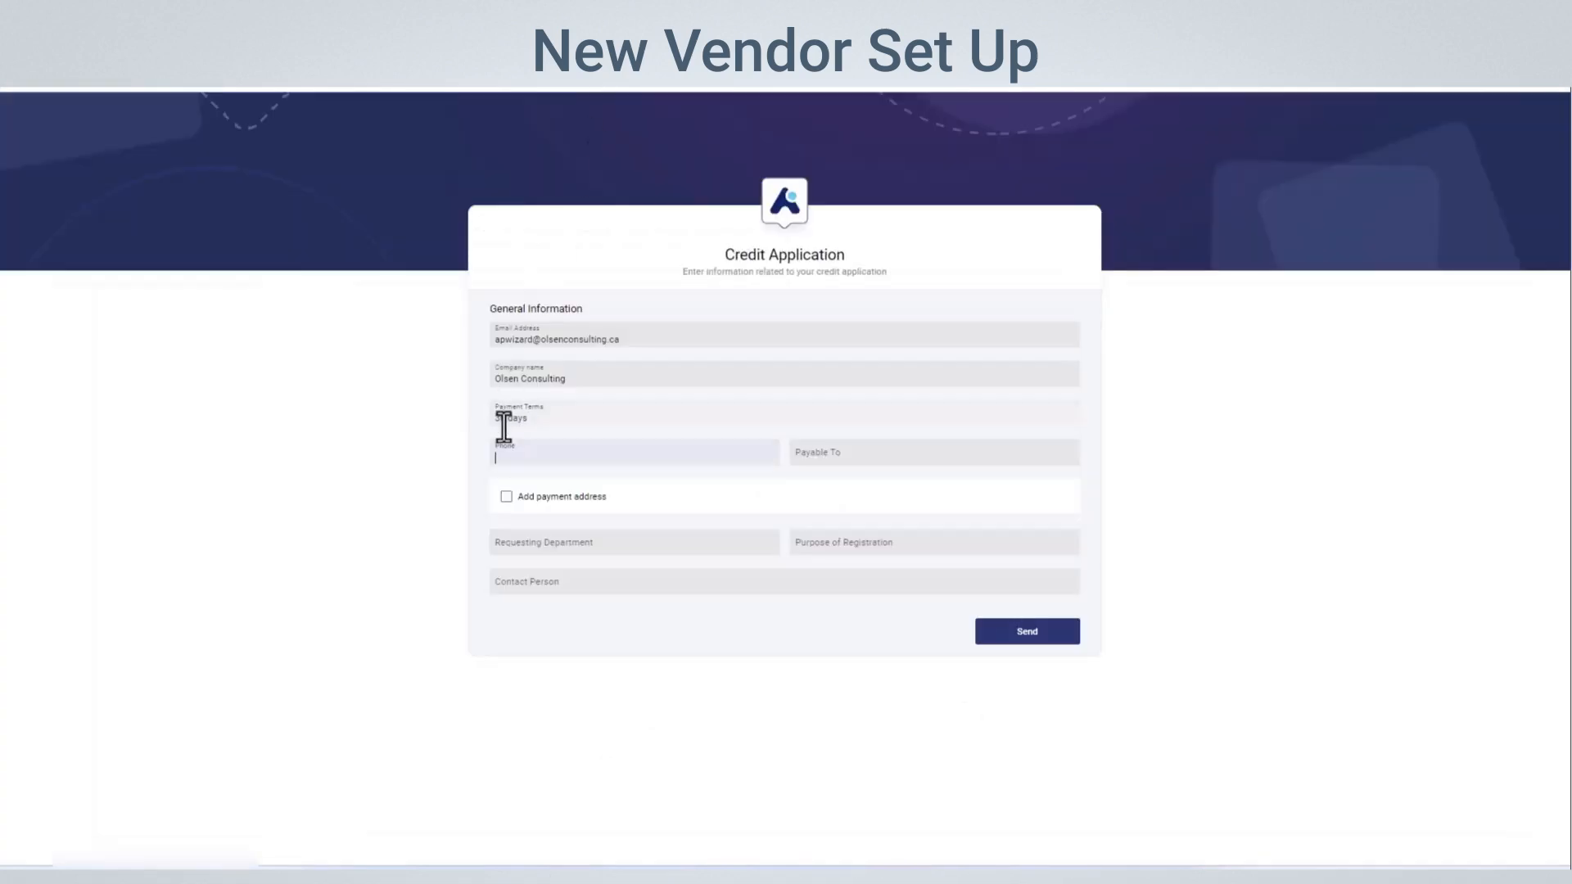
key("Tab")
type("John Smith")
Add a payment address to the credit application, filling in the country, state, city, ZIP and street address
left_click(507, 496)
left_click(517, 525)
type("US")
key("Tab")
type("TX")
key("Tab")
type("Houston")
key("Tab")
type("77002")
key("Tab")
type("1234 Main Street")
Enter the contact person's name, leaving the requesting department and purpose of registration blank, and send the credit application
key("Tab")
key("Tab")
key("Tab")
type("John Smith")
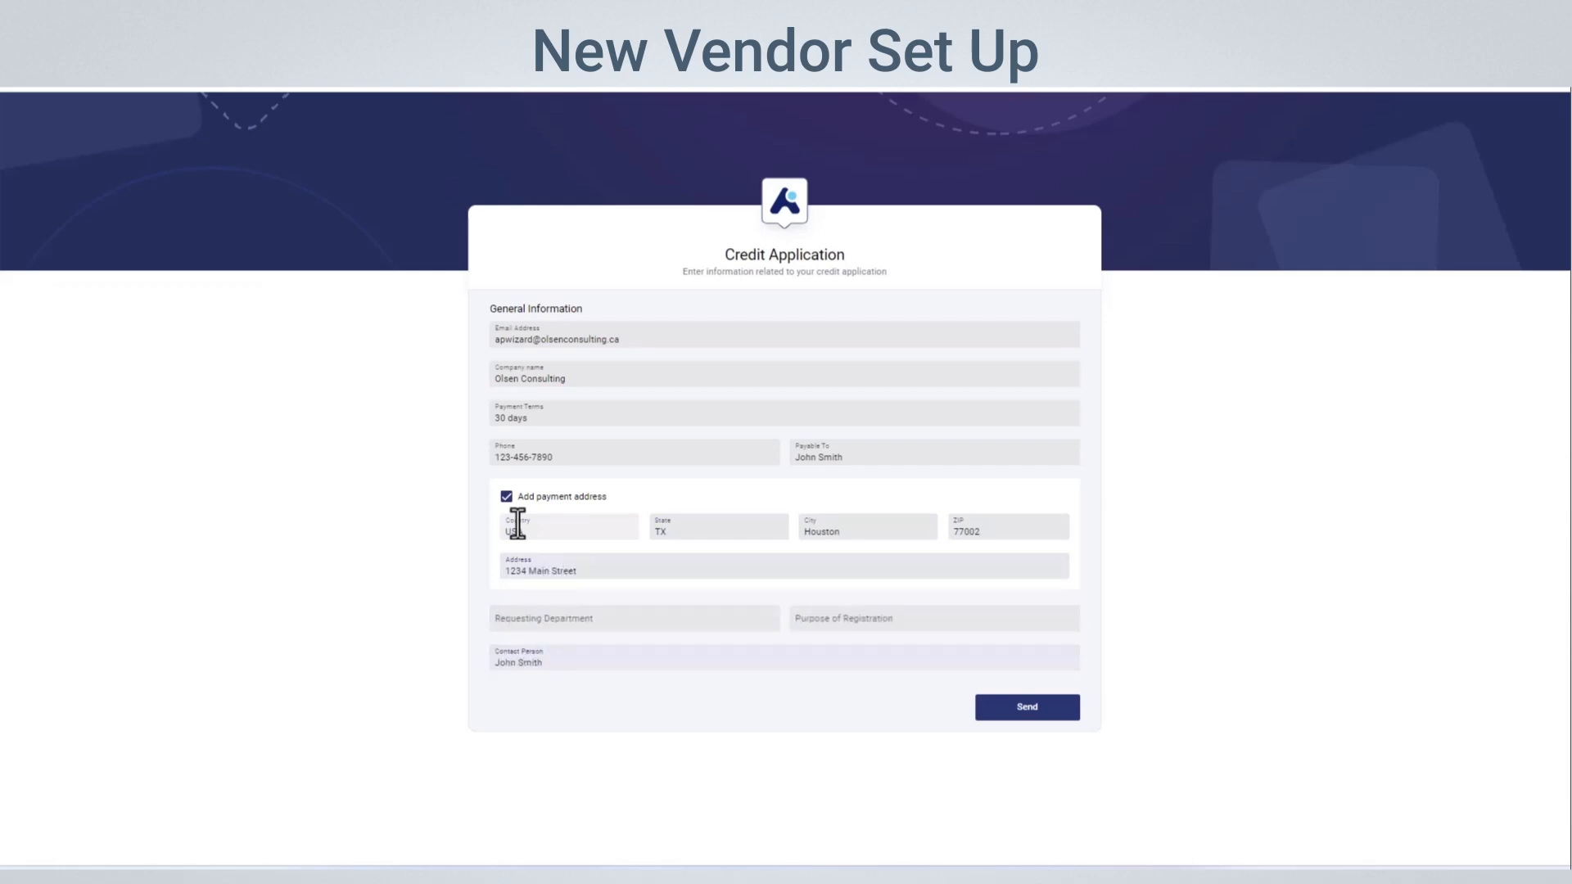
left_click(992, 709)
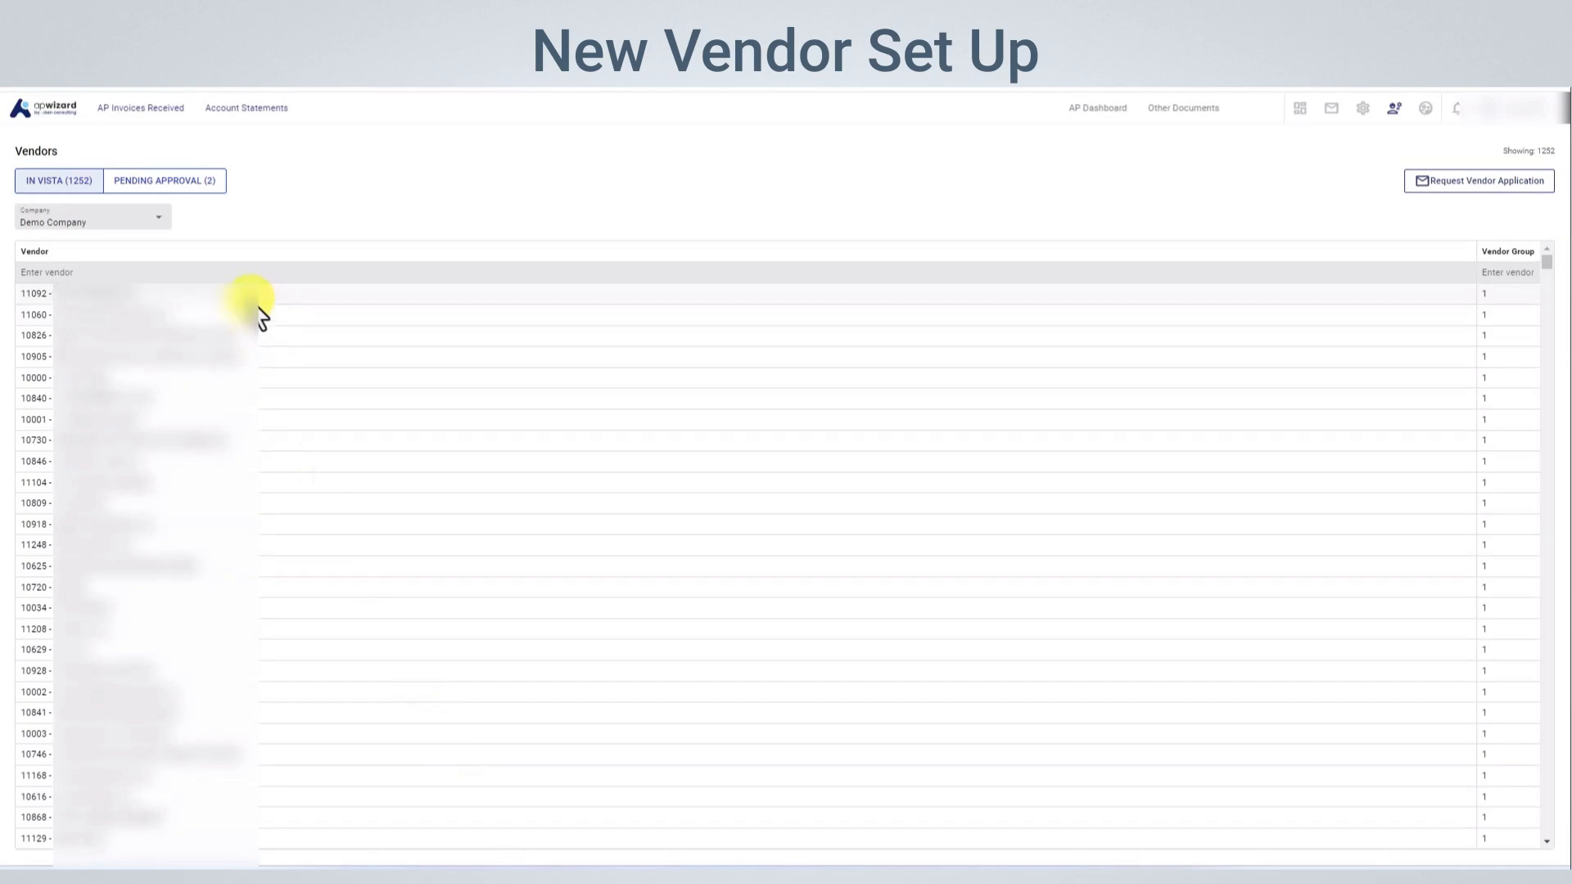
List the vendors pending approval and open Olsen Consulting's application
left_click(189, 184)
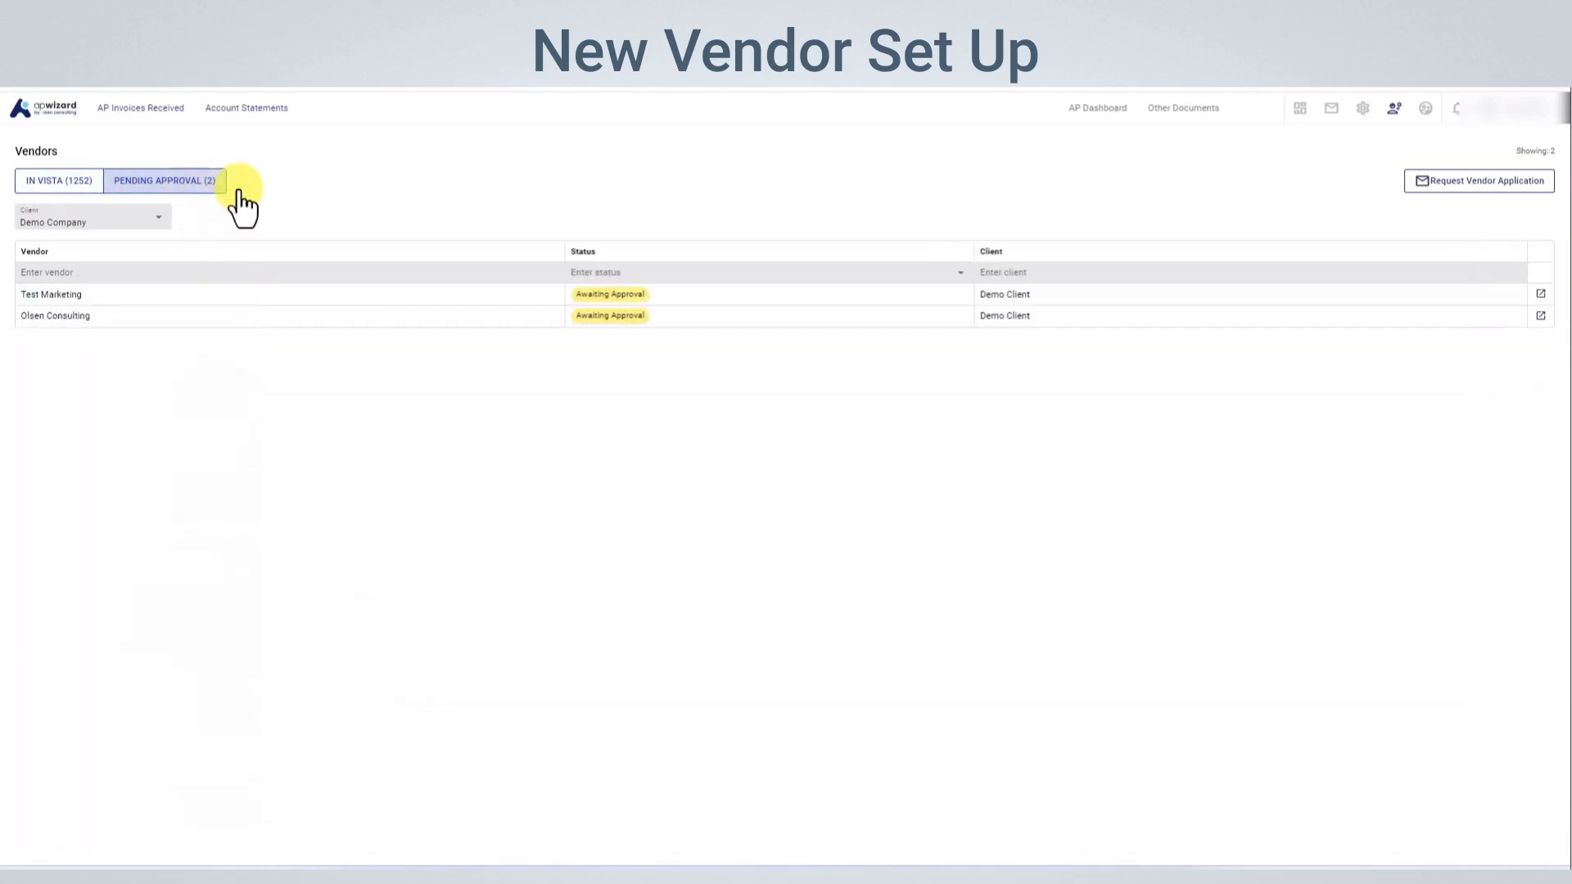
left_click(1540, 316)
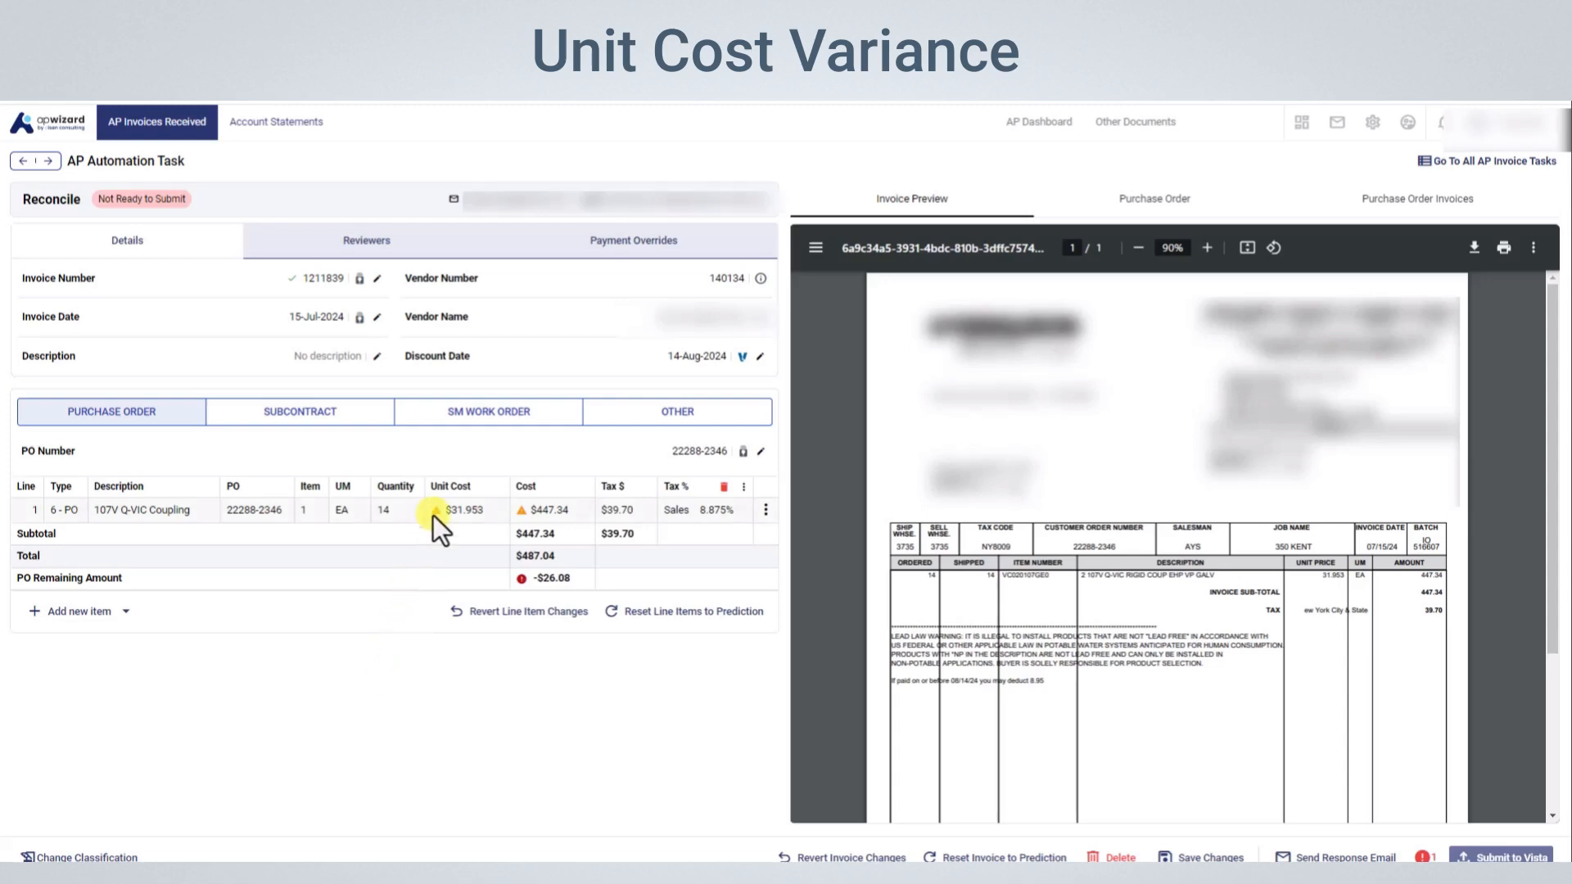
Check the unit cost warning on the 107V Q-VIC Coupling line and compare it with the purchase order's details
mouse_move(434, 514)
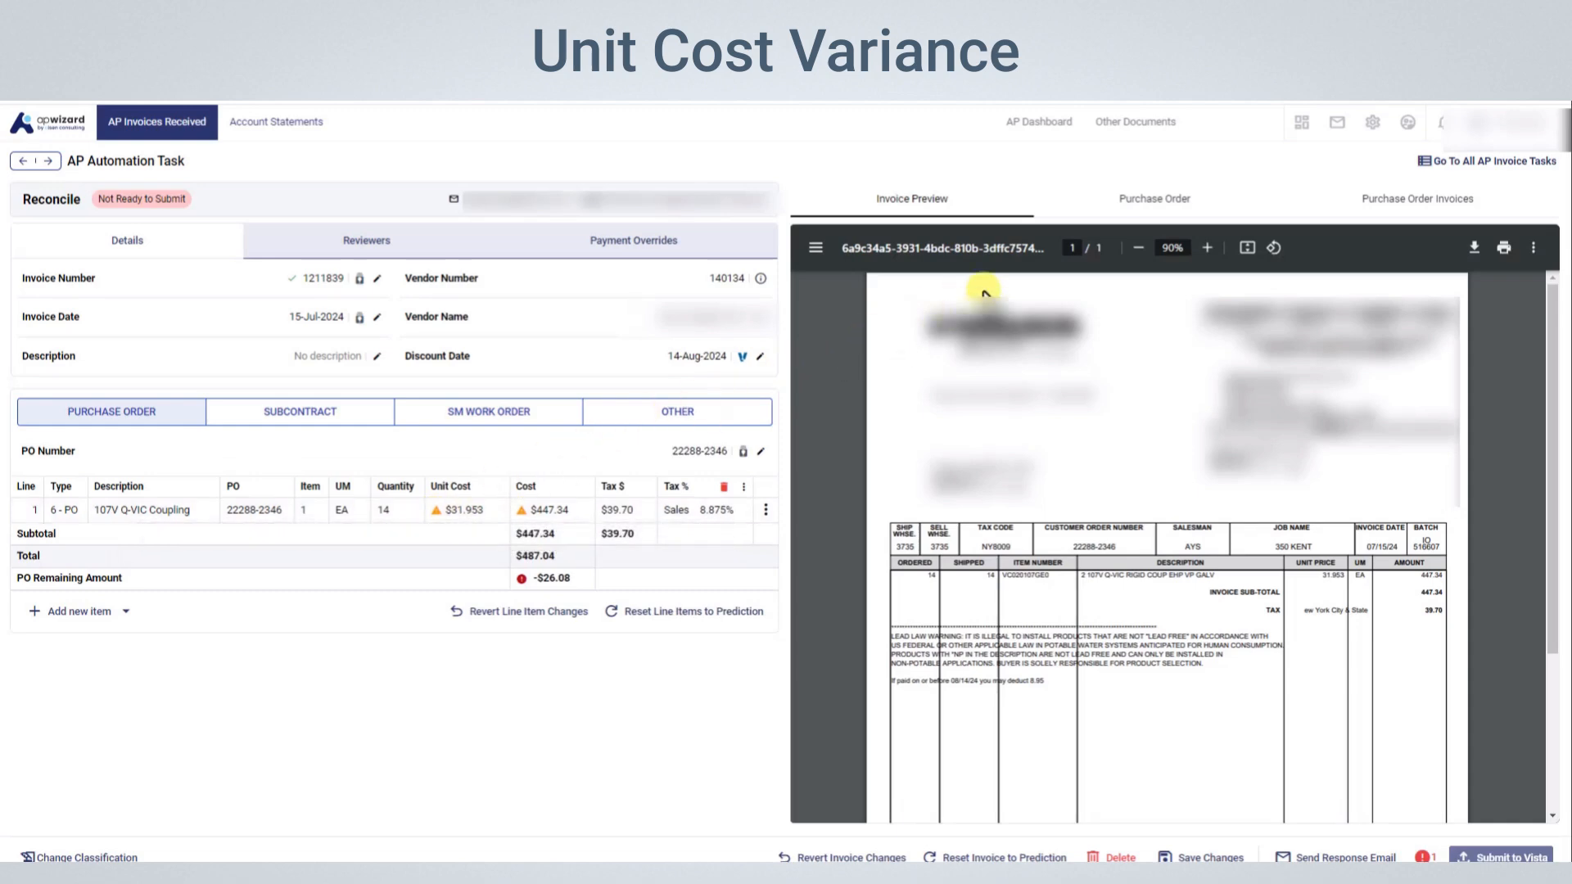
left_click(1200, 215)
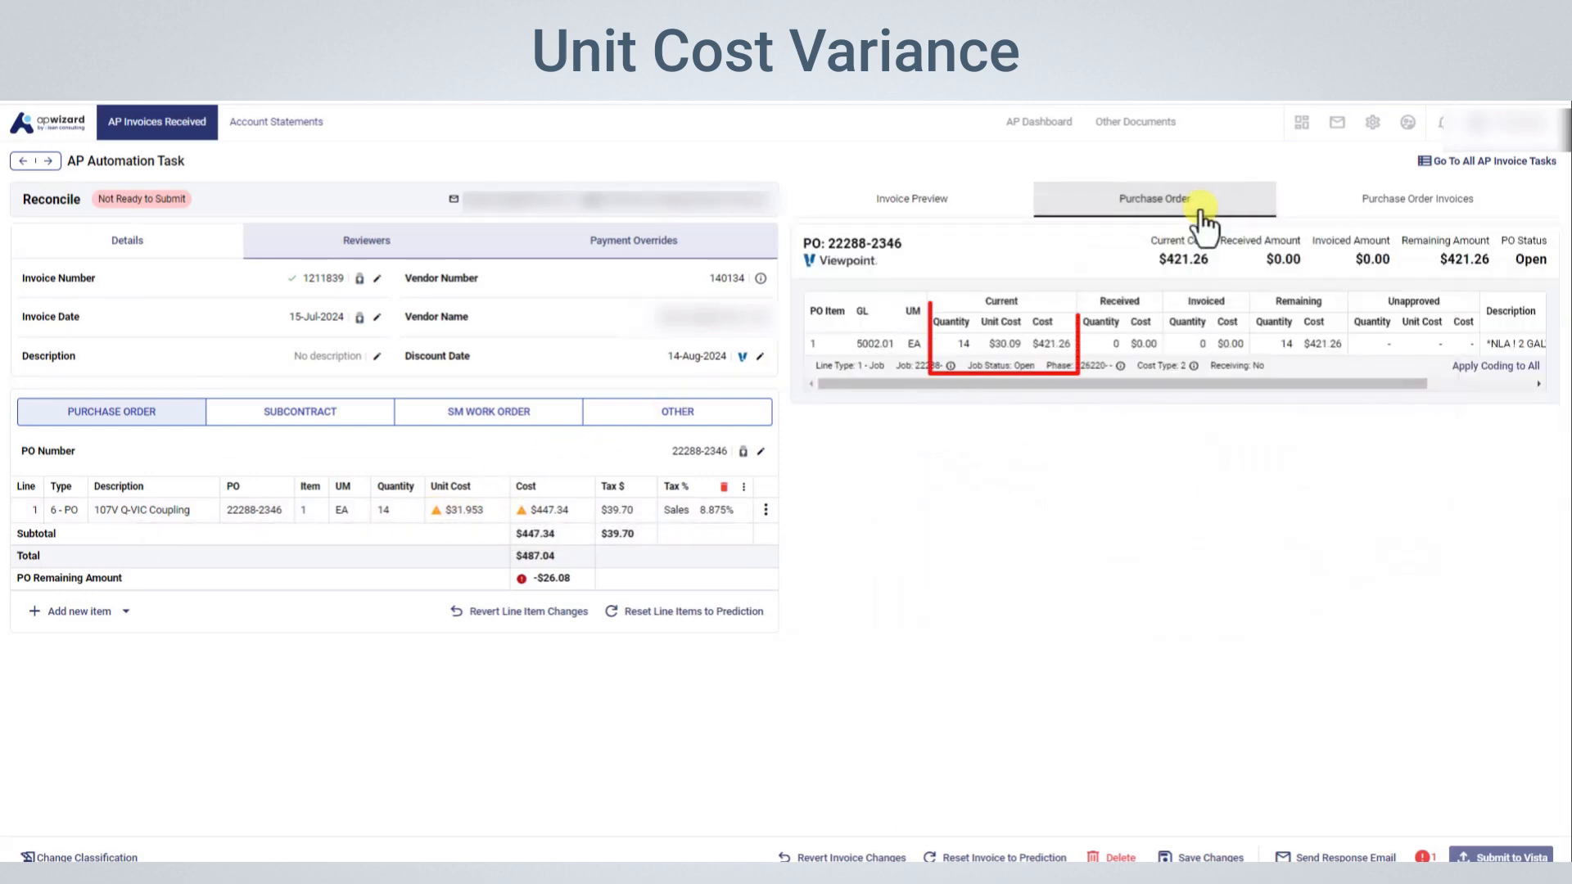